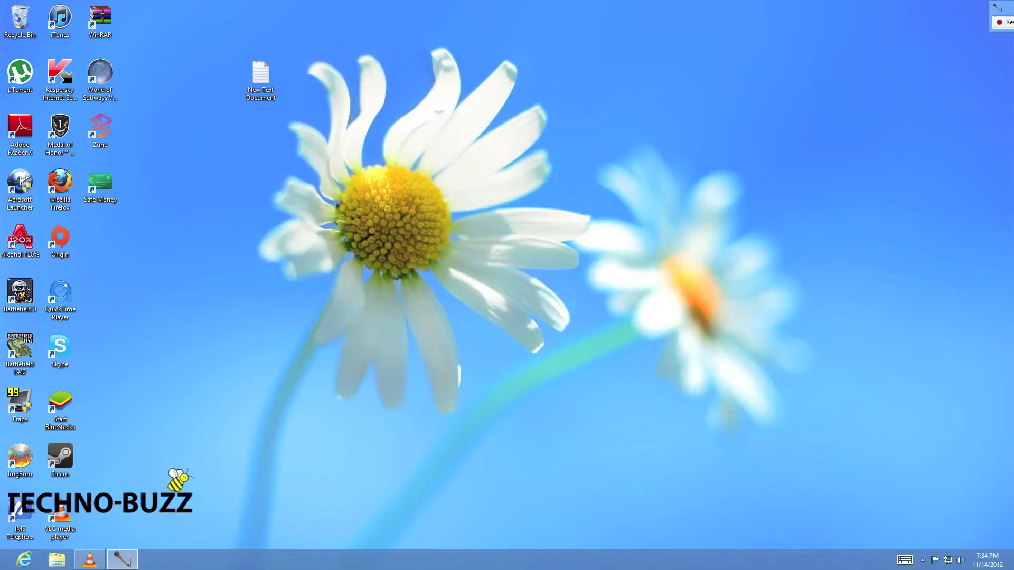
# - Open Internet Explorer from the Start screen and load one of the suggested sites
pyautogui.hotkey('alt', 's')
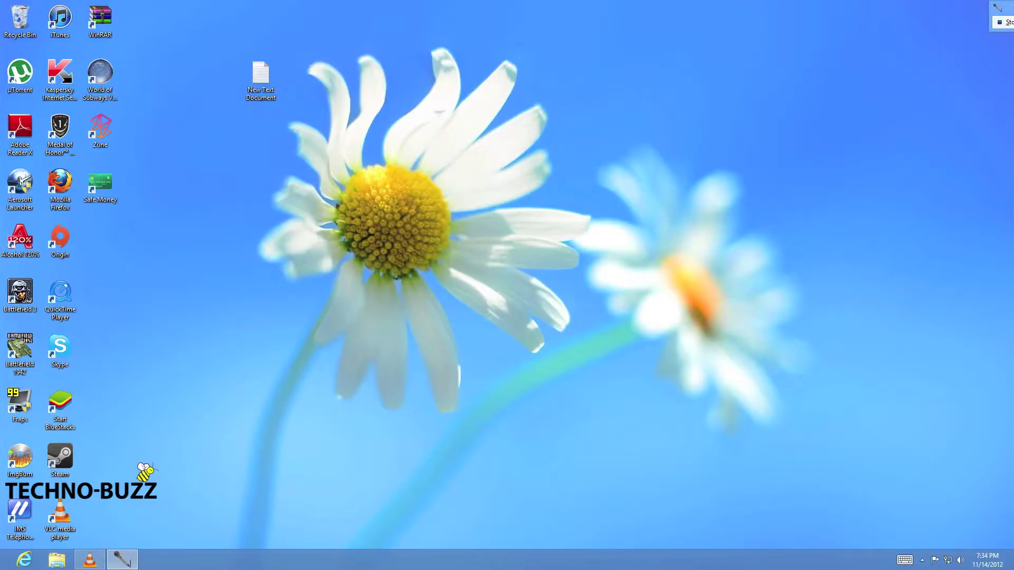
pyautogui.press('super')
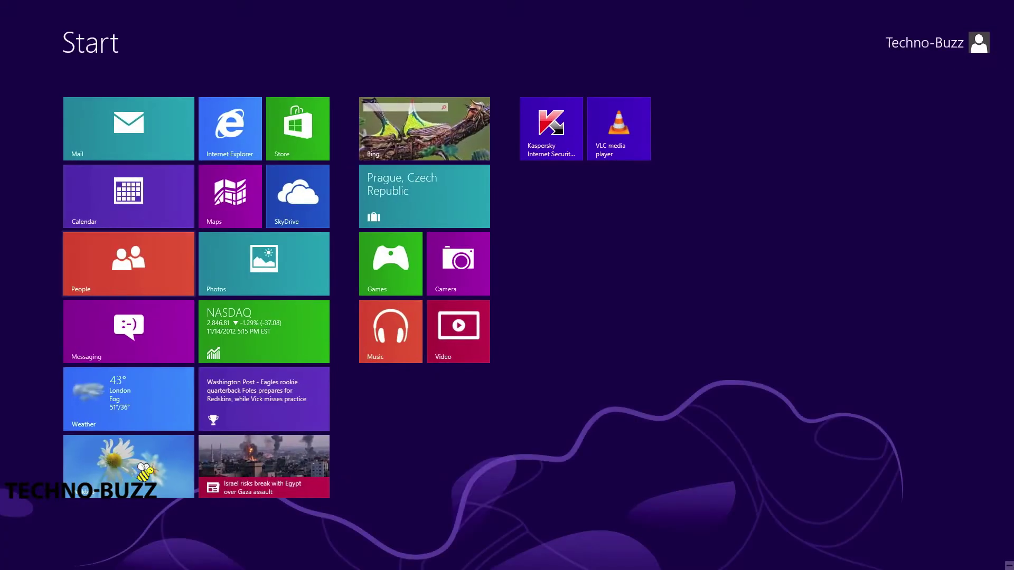
pyautogui.press('Return')
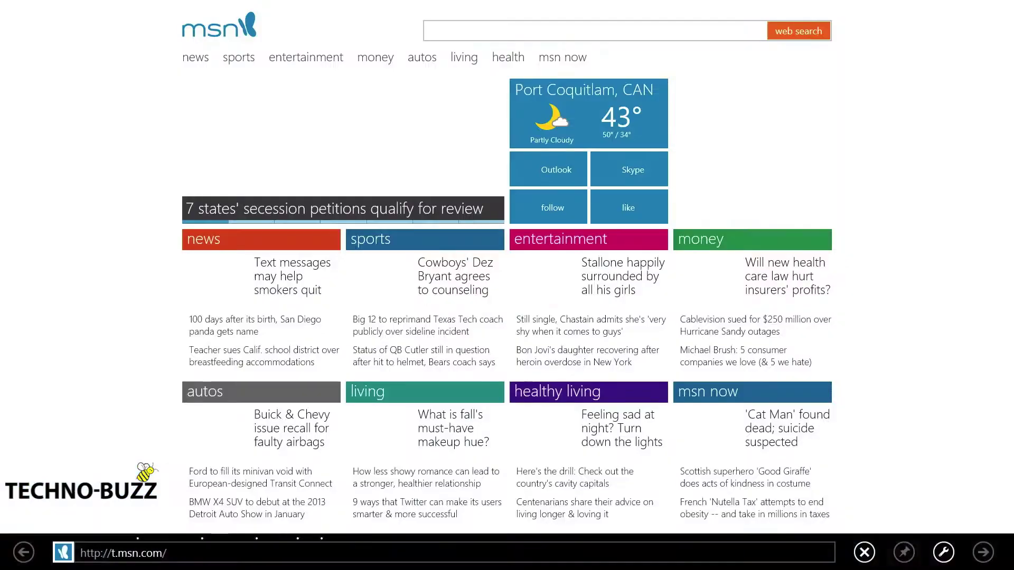
pyautogui.click(123, 552)
pyautogui.click(337, 479)
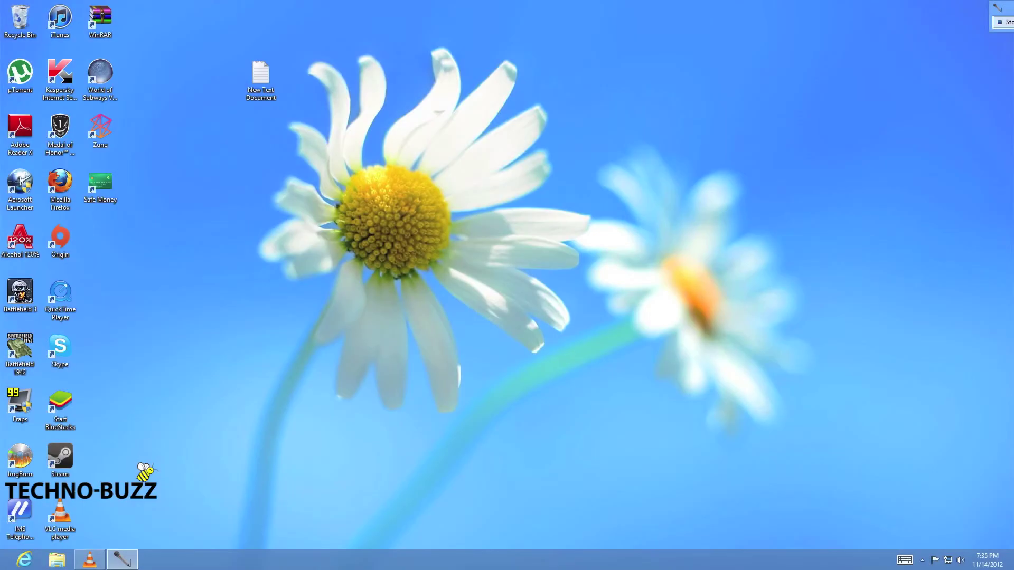
# - Open File Explorer and go to the folder %HOMEPATH%\AppData\Local\Microsoft\Internet Explorer\IECompatData\
pyautogui.click(57, 560)
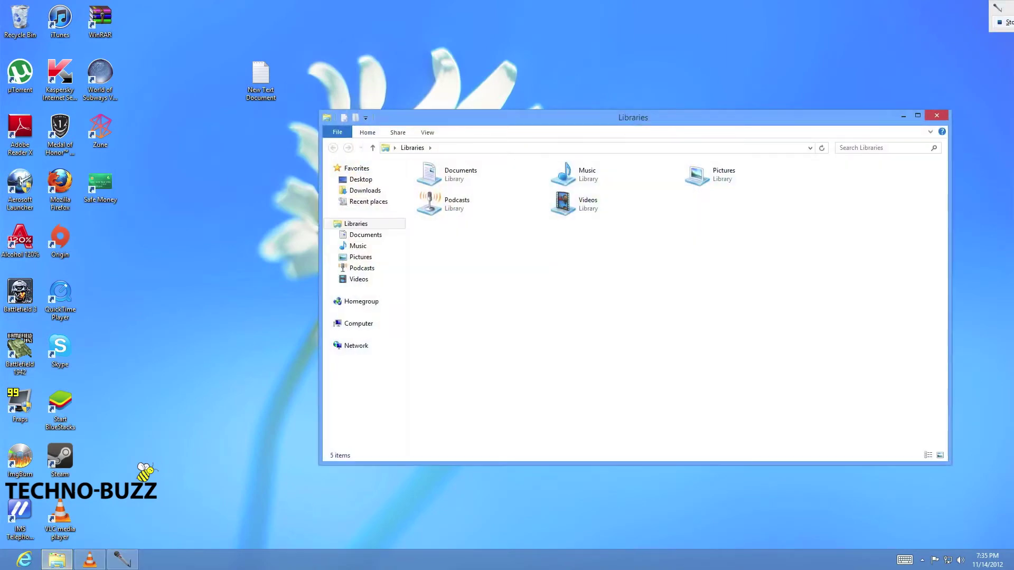
pyautogui.hotkey('alt', 'd')
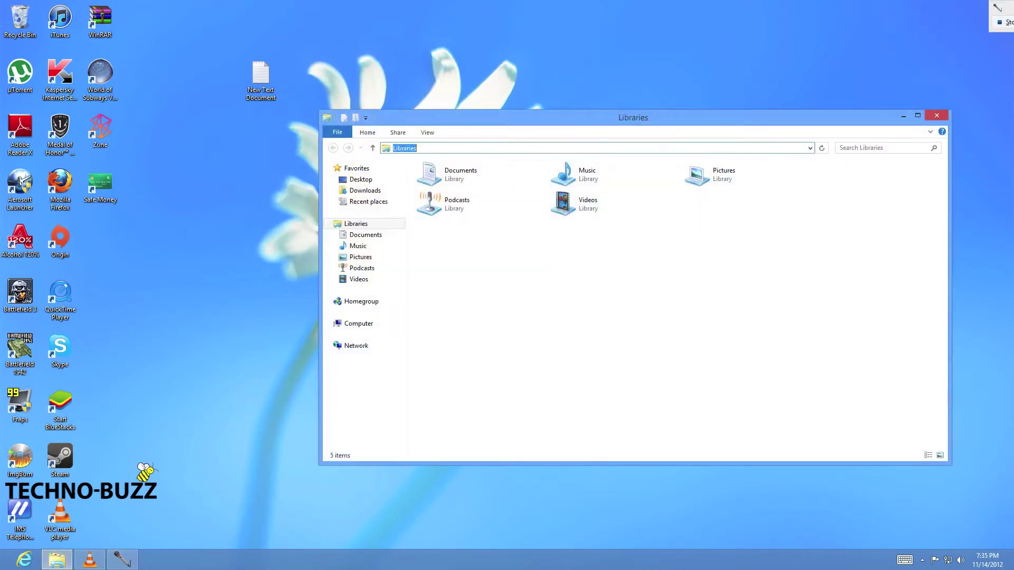
pyautogui.write('%HOMEPATH%\\AppData\\Local\\Microsoft\\Internet Explorer\\IECompatData\\')
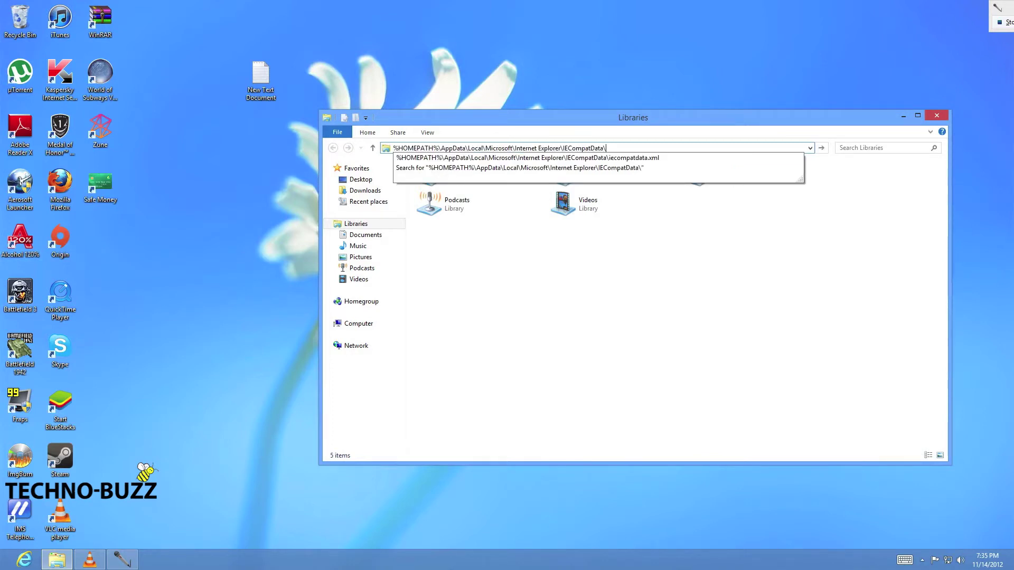
pyautogui.press('Return')
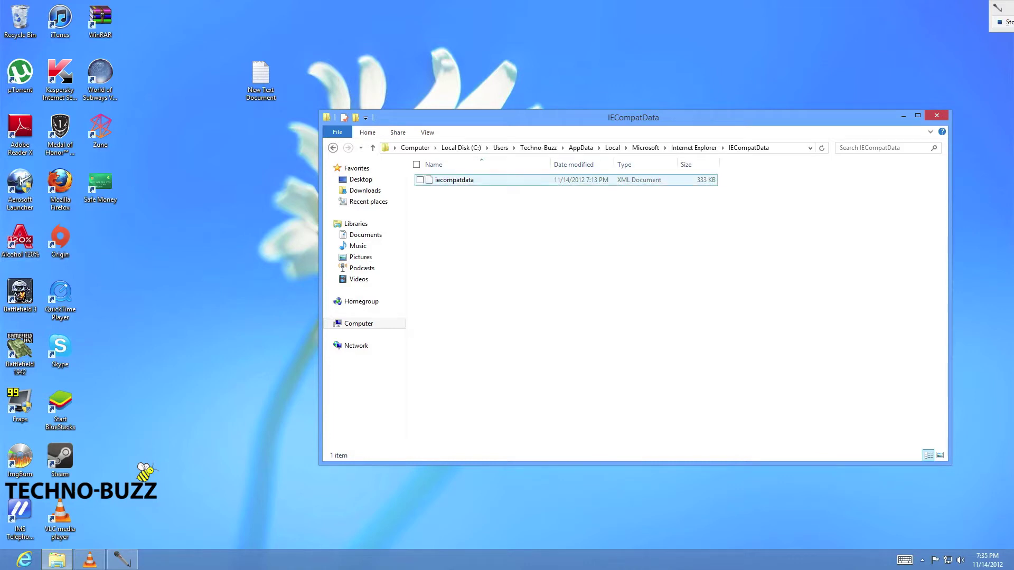
# - Open the iecompatdata XML file in Notepad and move its window toward the upper part of the desktop
pyautogui.rightClick(453, 180)
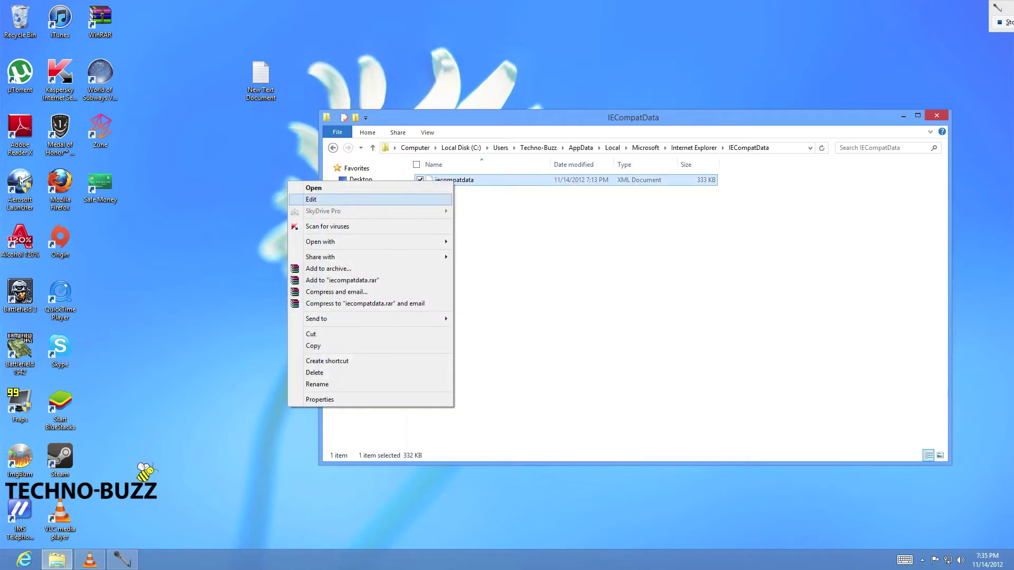
pyautogui.moveTo(327, 242)
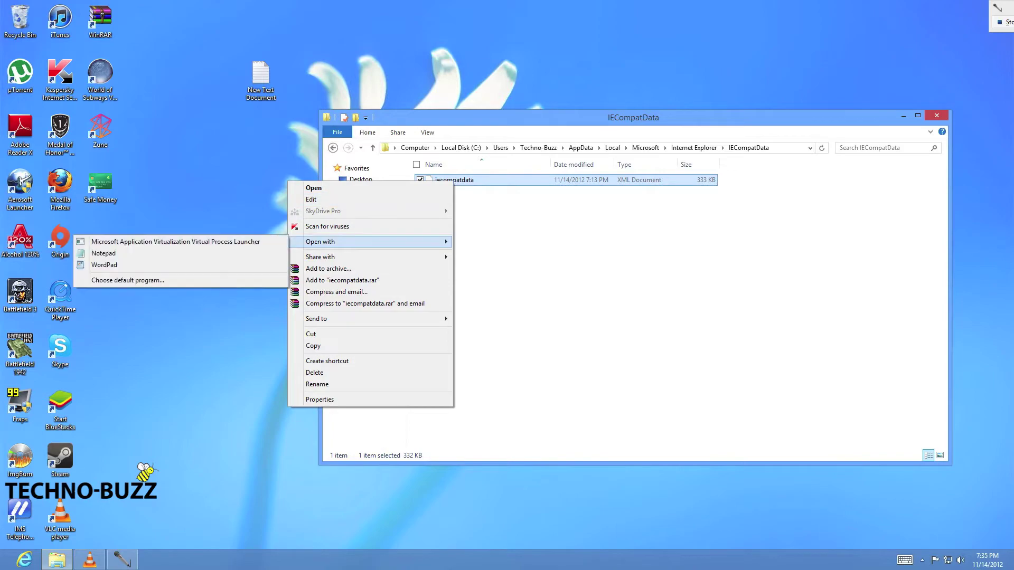
pyautogui.click(104, 253)
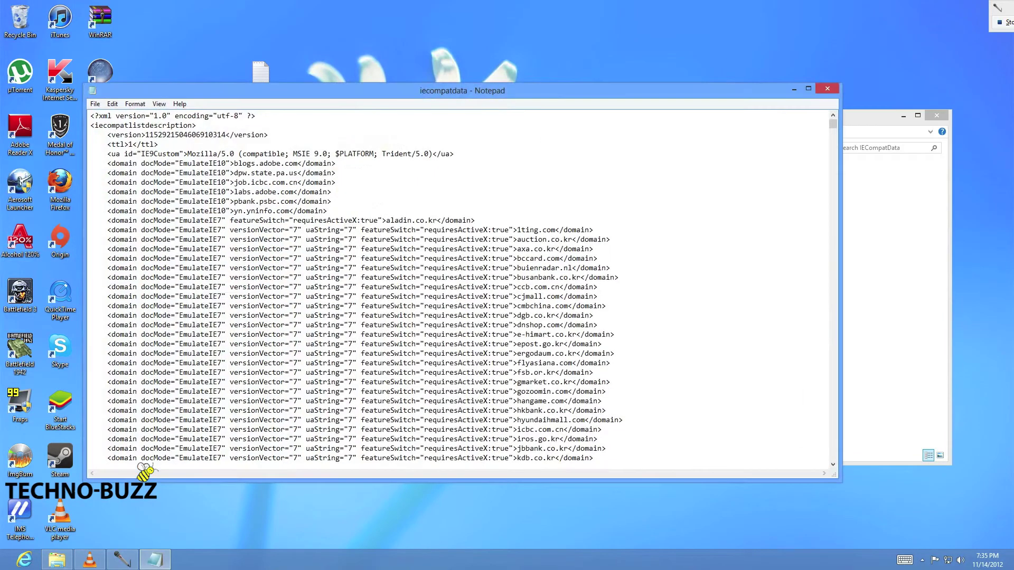
pyautogui.moveTo(462, 90); pyautogui.dragTo(544, 29)
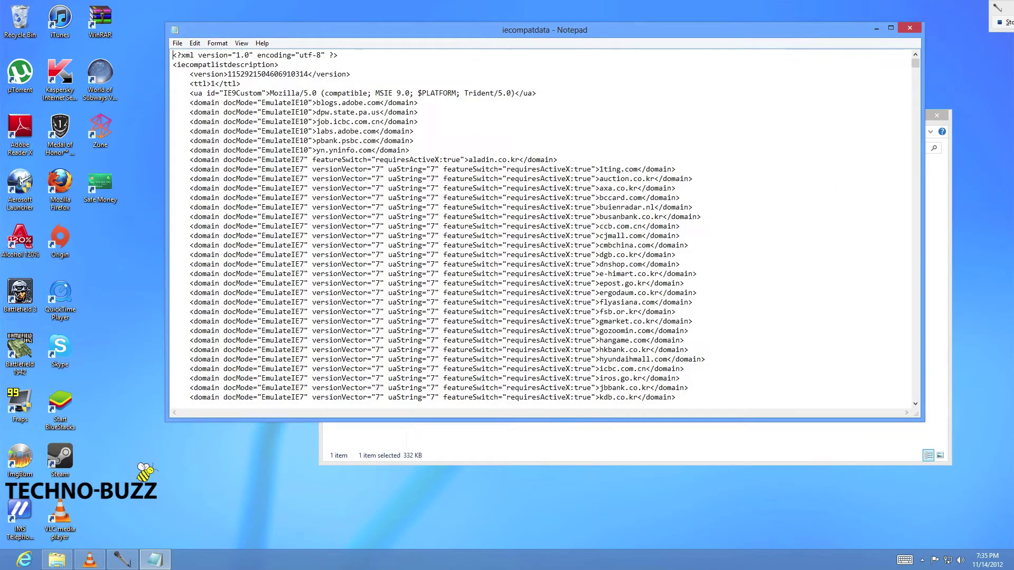
pyautogui.moveTo(915, 63)
pyautogui.mouseDown()
pyautogui.moveTo(914, 289)
pyautogui.moveTo(915, 63)
pyautogui.mouseUp()
# - Search the iecompatdata file for "<flash>" and close the search
pyautogui.hotkey('ctrl', 'f')
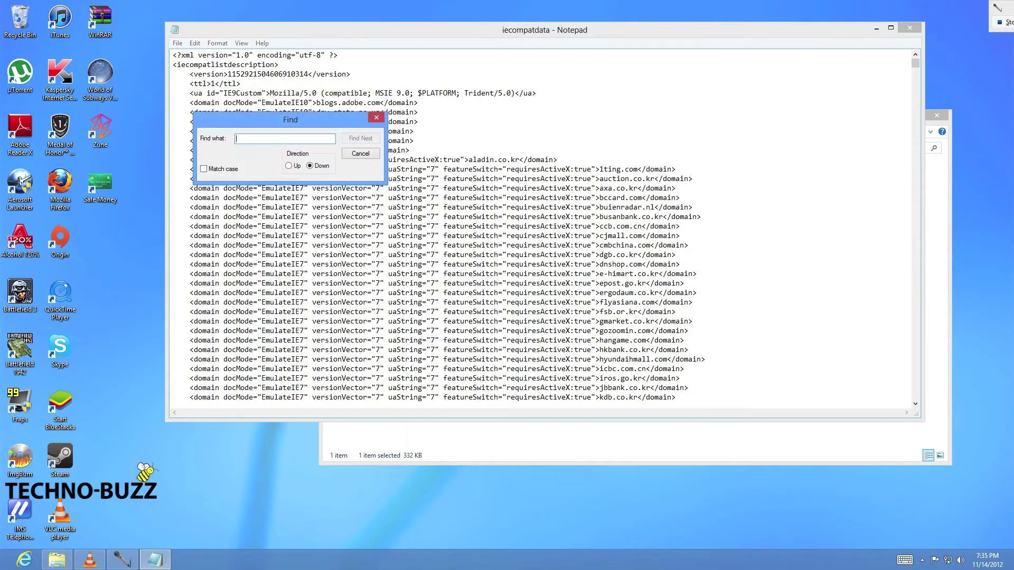
pyautogui.write('<flash>')
pyautogui.press('Return')
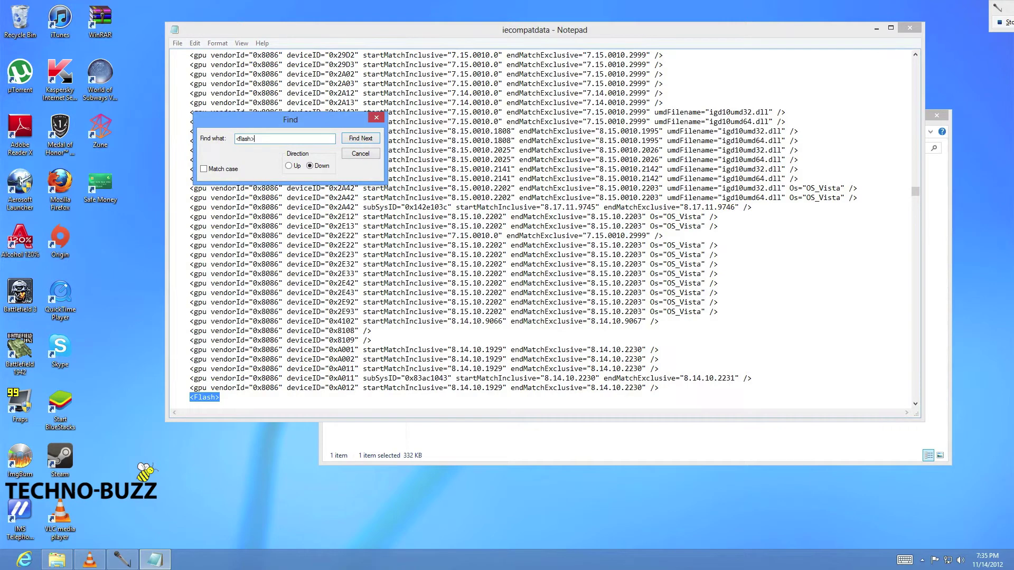
pyautogui.press('Escape')
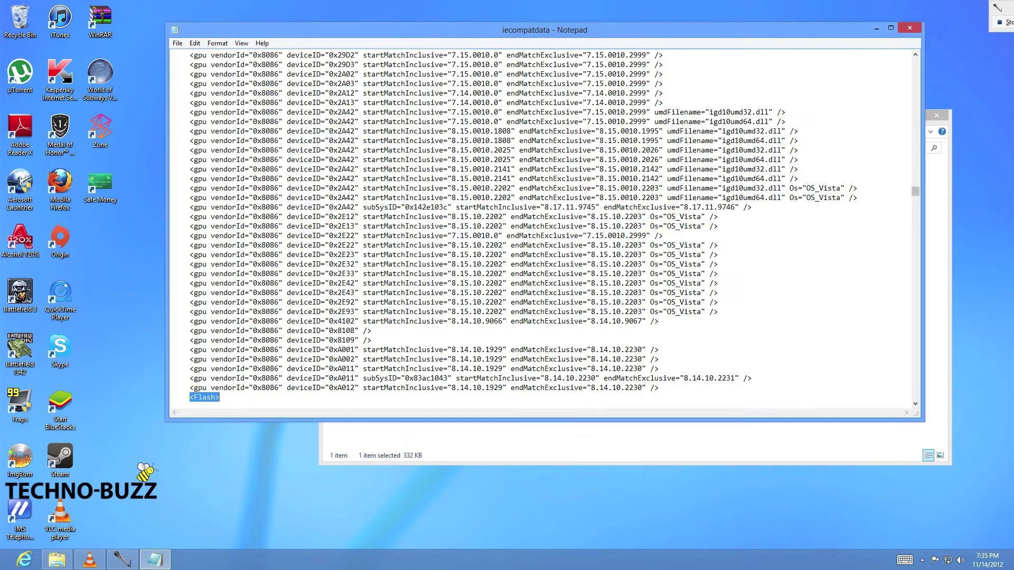
# - Duplicate the <domain>01net.com</domain> line of the Flash section on a new line directly below it
pyautogui.click(915, 404)
pyautogui.click(915, 403)
pyautogui.click(914, 403)
pyautogui.click(915, 403)
pyautogui.click(915, 403)
pyautogui.click(915, 404)
pyautogui.click(915, 404)
pyautogui.click(915, 403)
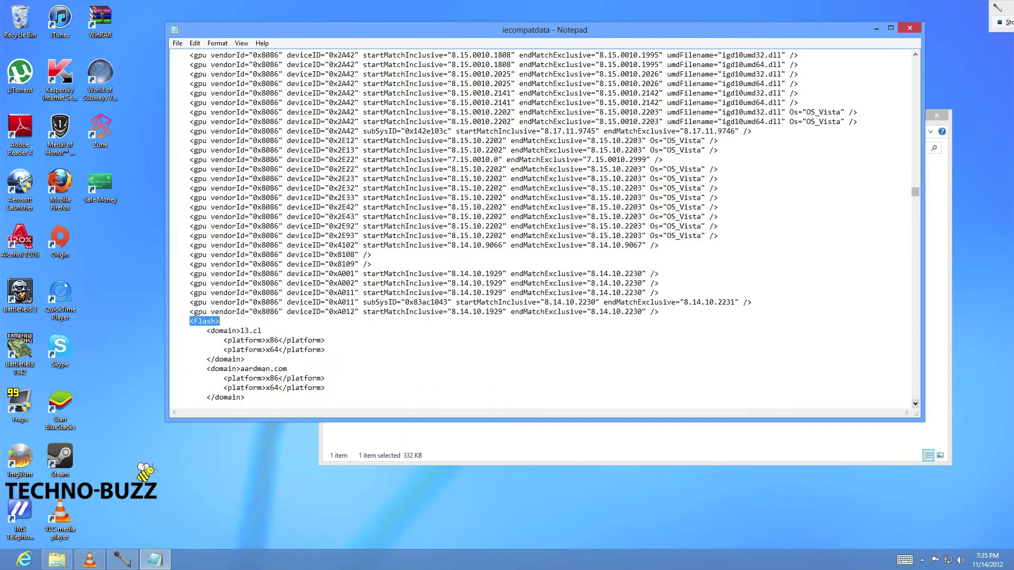
pyautogui.click(915, 404)
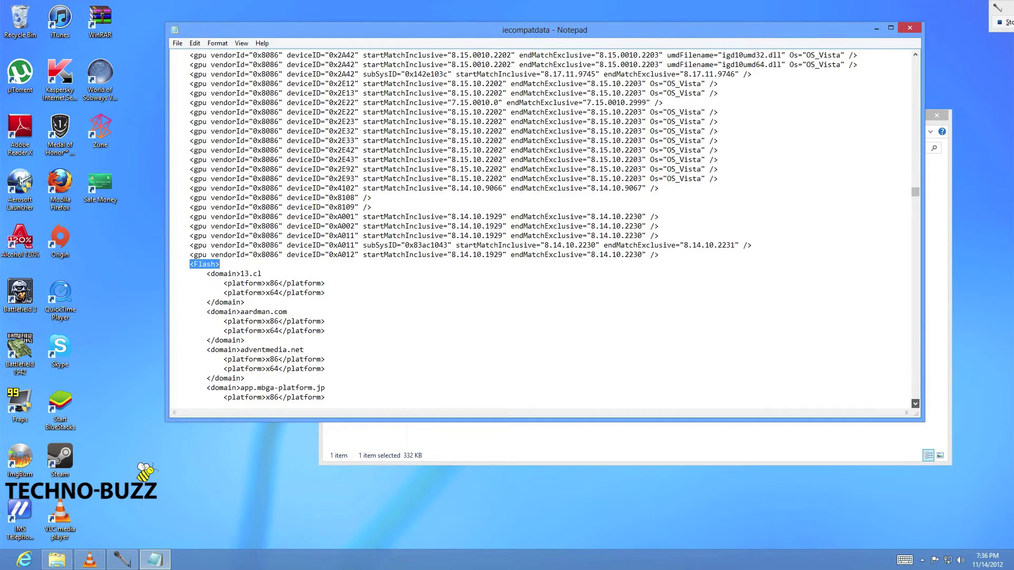
pyautogui.click(915, 403)
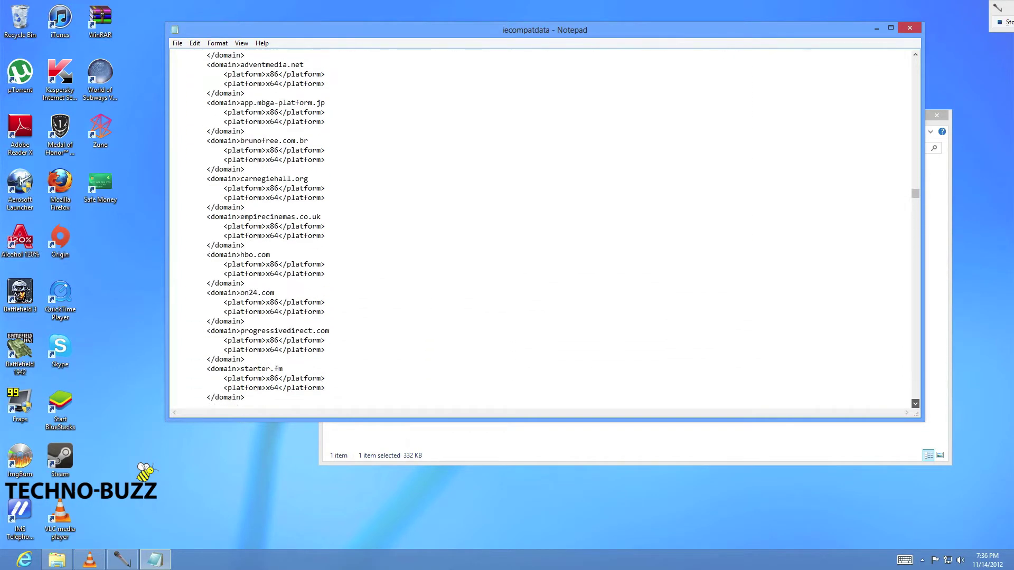
pyautogui.click(914, 404)
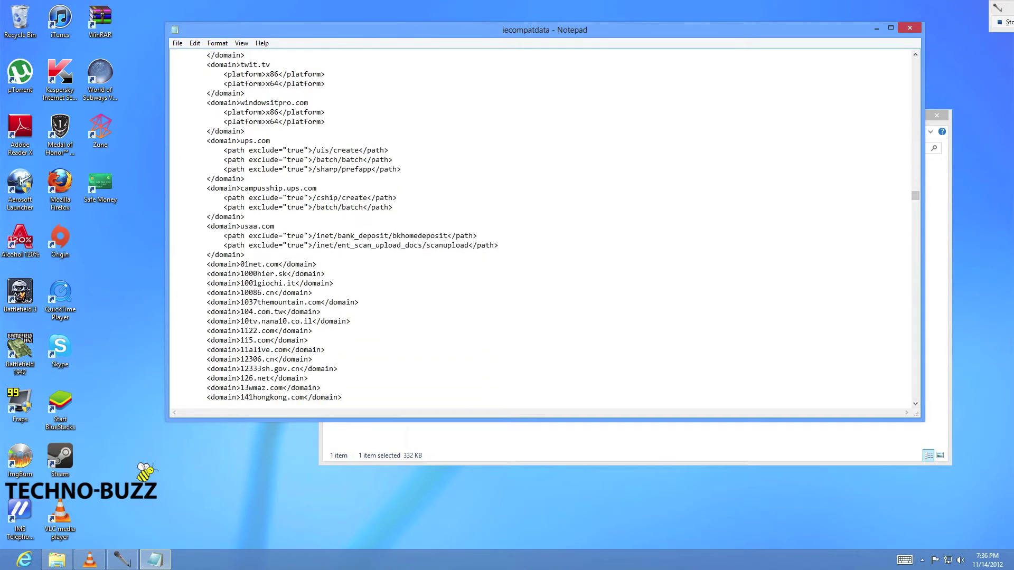
pyautogui.moveTo(316, 264); pyautogui.dragTo(172, 264)
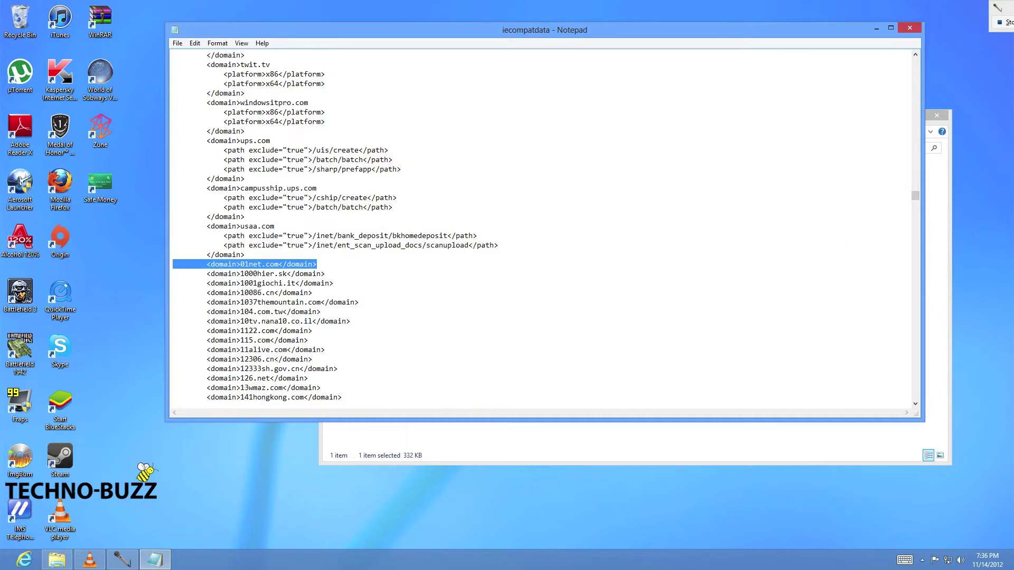
pyautogui.rightClick(295, 264)
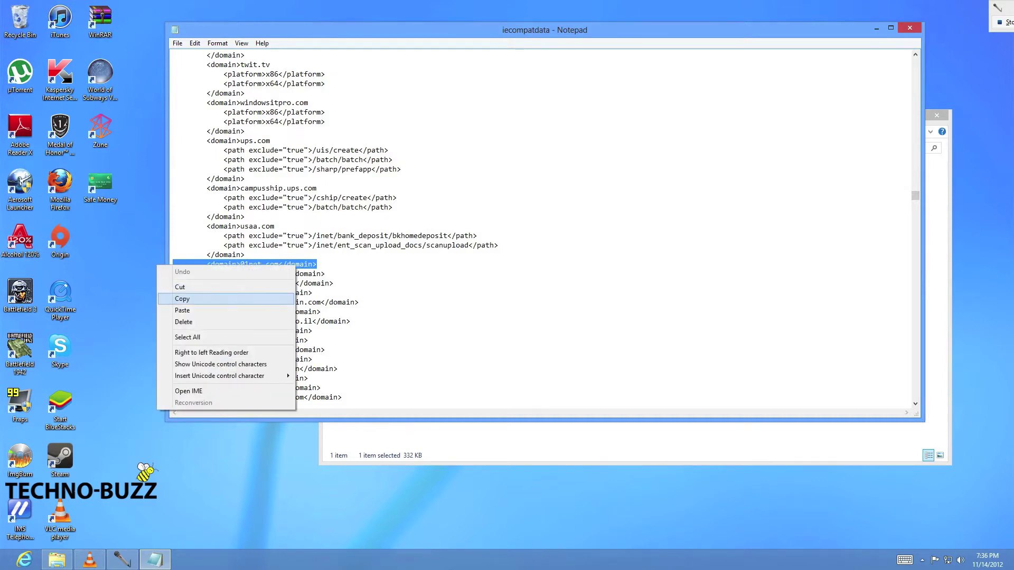
pyautogui.click(227, 299)
pyautogui.click(317, 264)
pyautogui.press('Return')
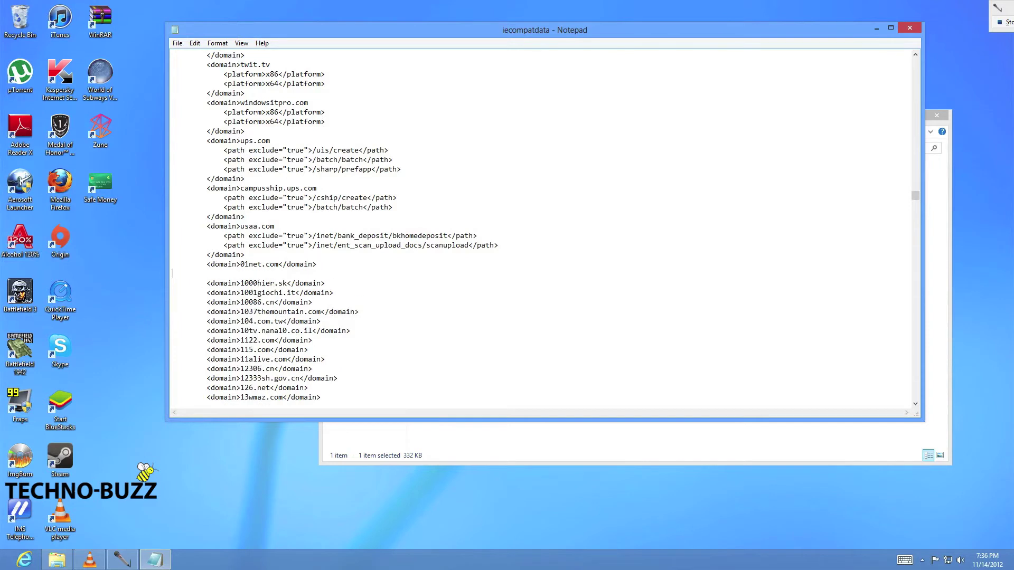
pyautogui.hotkey('ctrl', 'v')
# - Remove 01net.com from the duplicated domain line and move the window aside to uncover New Text Document on the desktop
pyautogui.moveTo(279, 274); pyautogui.dragTo(240, 273)
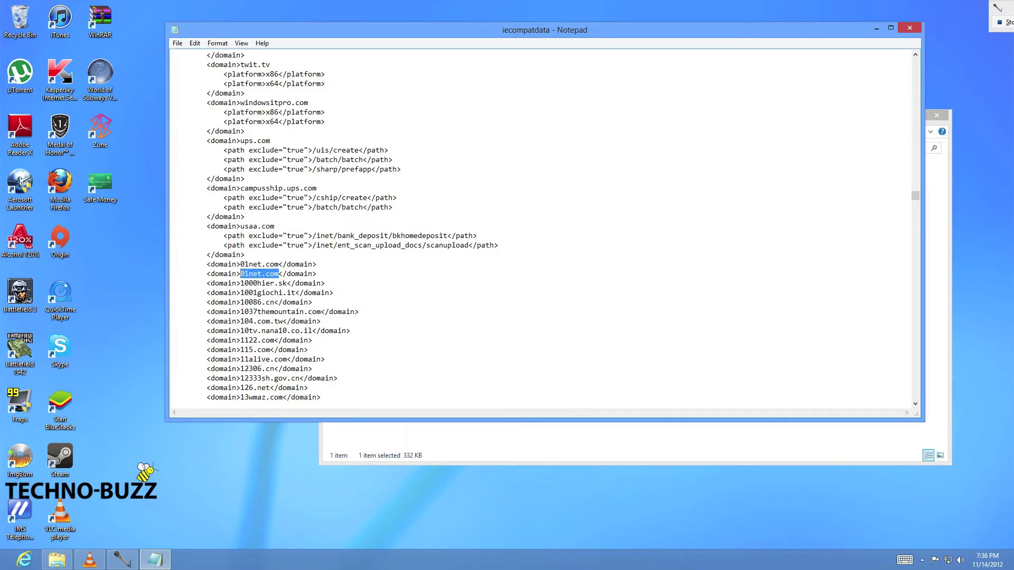
pyautogui.press('Delete')
pyautogui.moveTo(544, 29); pyautogui.dragTo(668, 37)
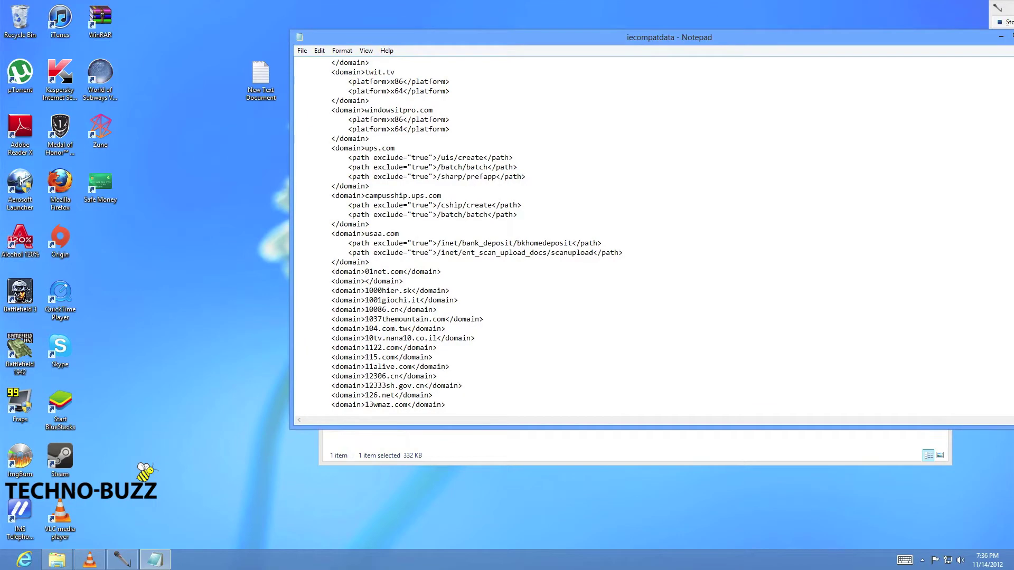
pyautogui.click(260, 79)
pyautogui.doubleClick(260, 79)
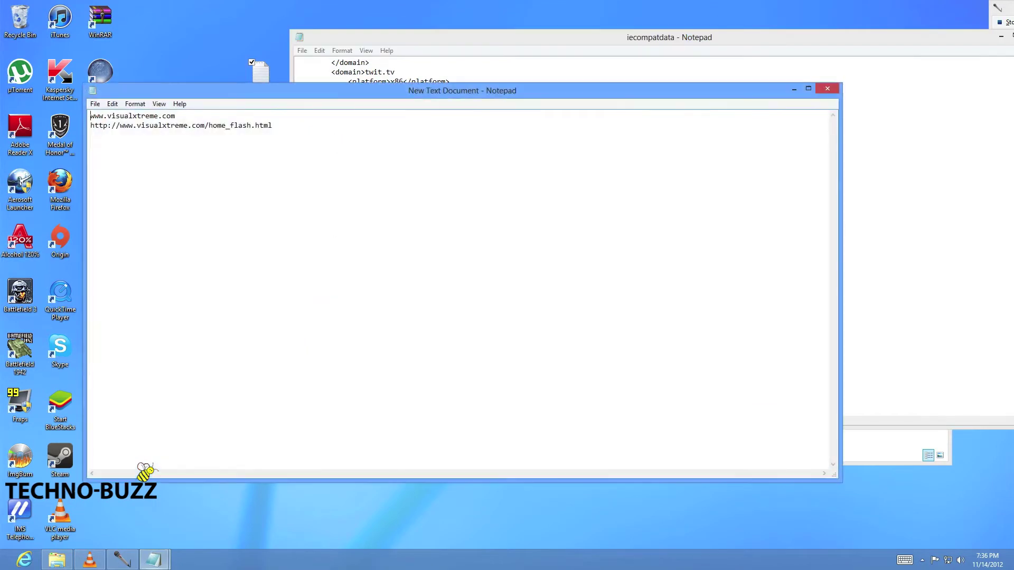
pyautogui.moveTo(175, 116); pyautogui.dragTo(90, 116)
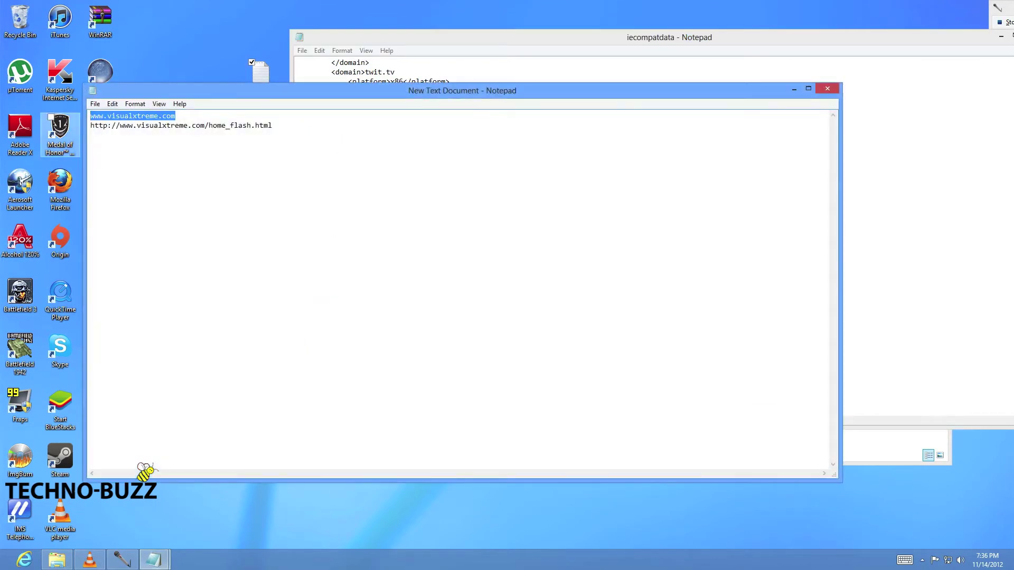
pyautogui.click(793, 89)
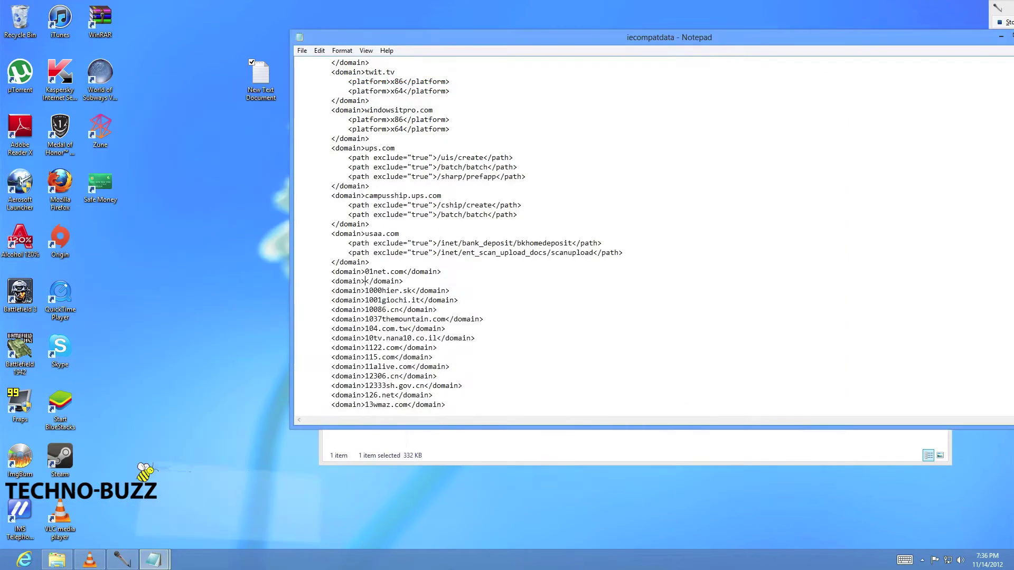
pyautogui.hotkey('ctrl', 'v')
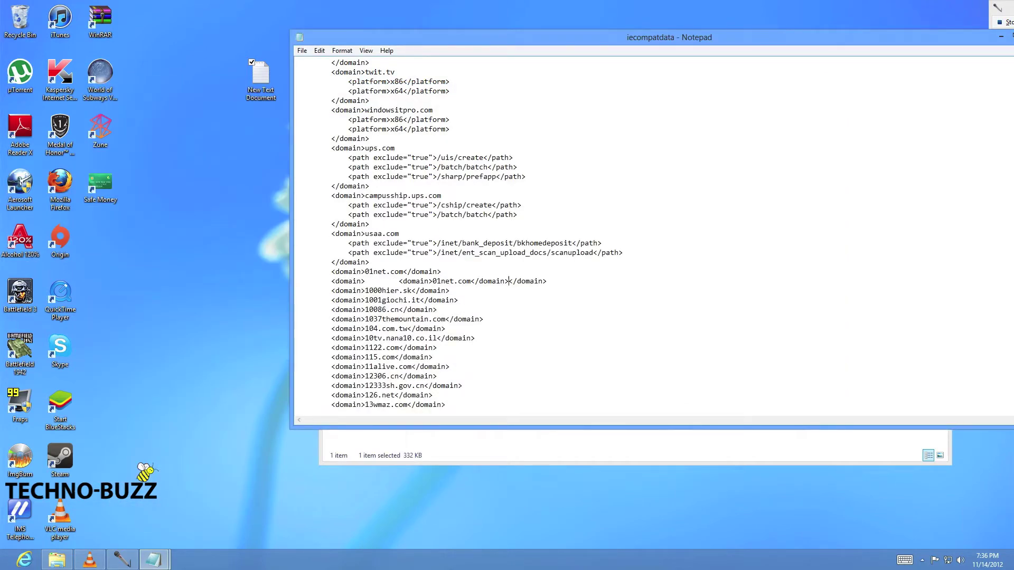
pyautogui.hotkey('ctrl', 'z')
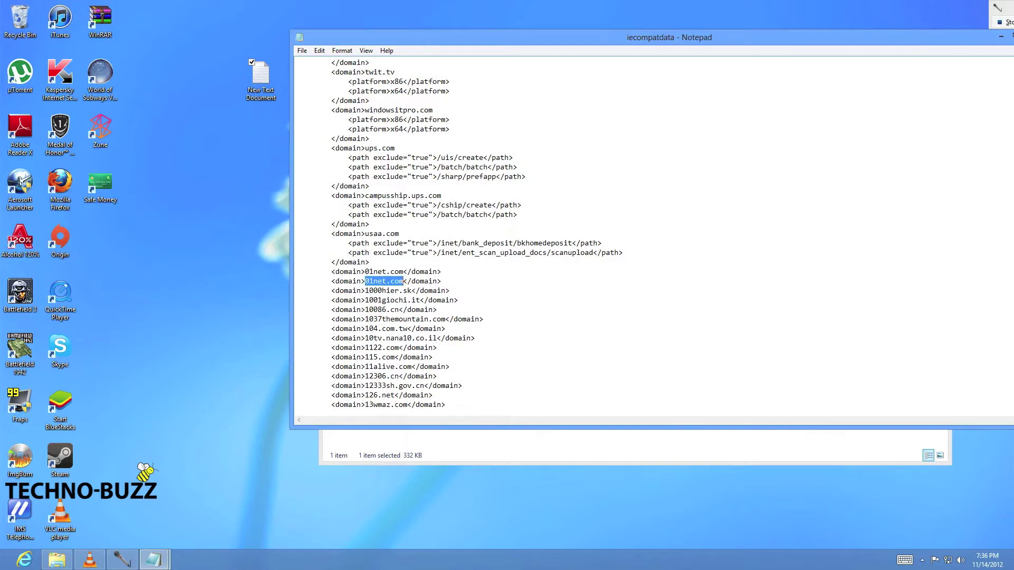
pyautogui.click(154, 559)
pyautogui.click(212, 505)
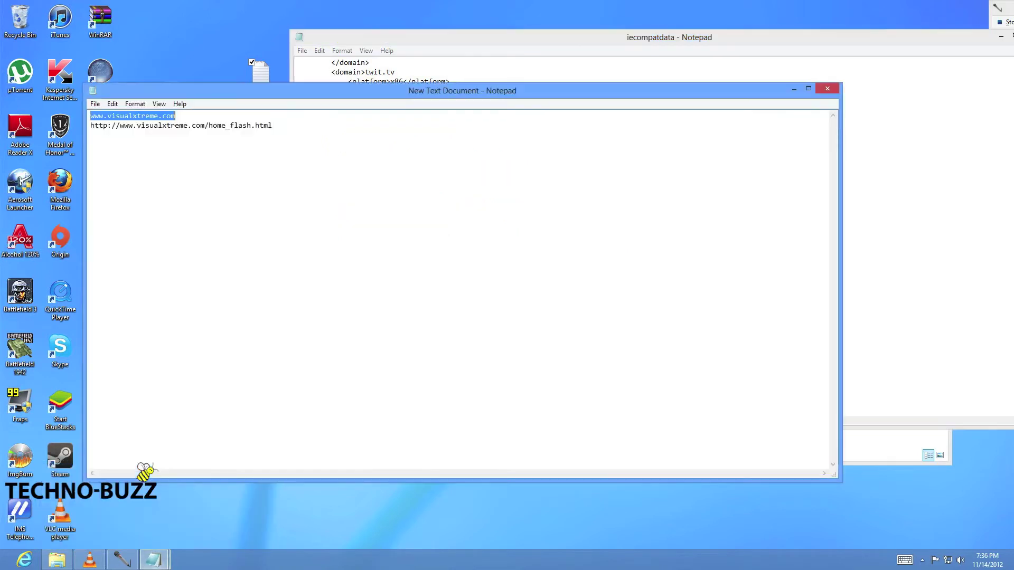
pyautogui.rightClick(157, 118)
pyautogui.click(44, 152)
pyautogui.click(793, 88)
pyautogui.hotkey('ctrl', 'v')
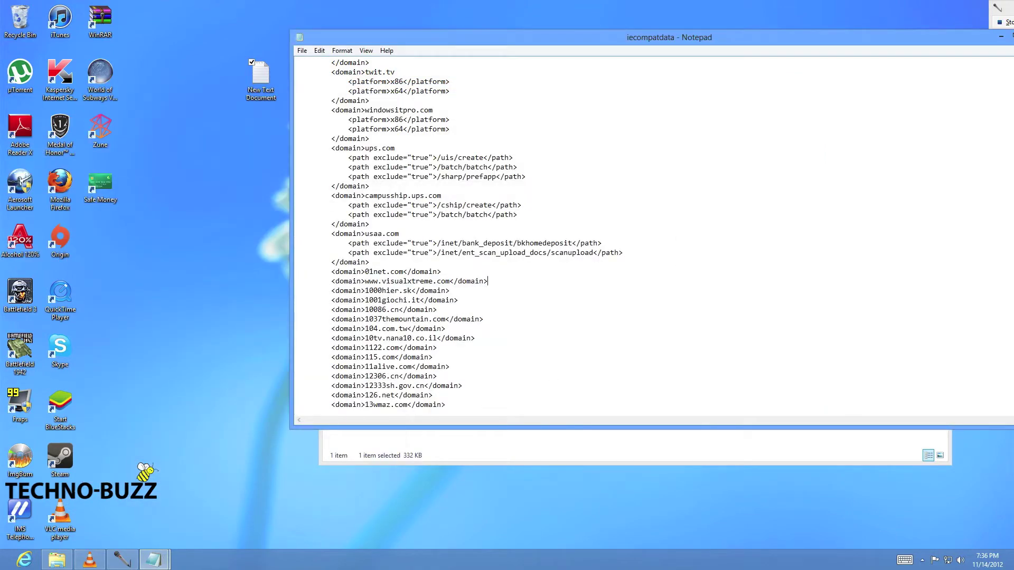
# - Open Internet Explorer, turn off downloading updated compatibility lists from Microsoft in Compatibility View Settings and close the browser
pyautogui.moveTo(668, 37); pyautogui.dragTo(613, 36)
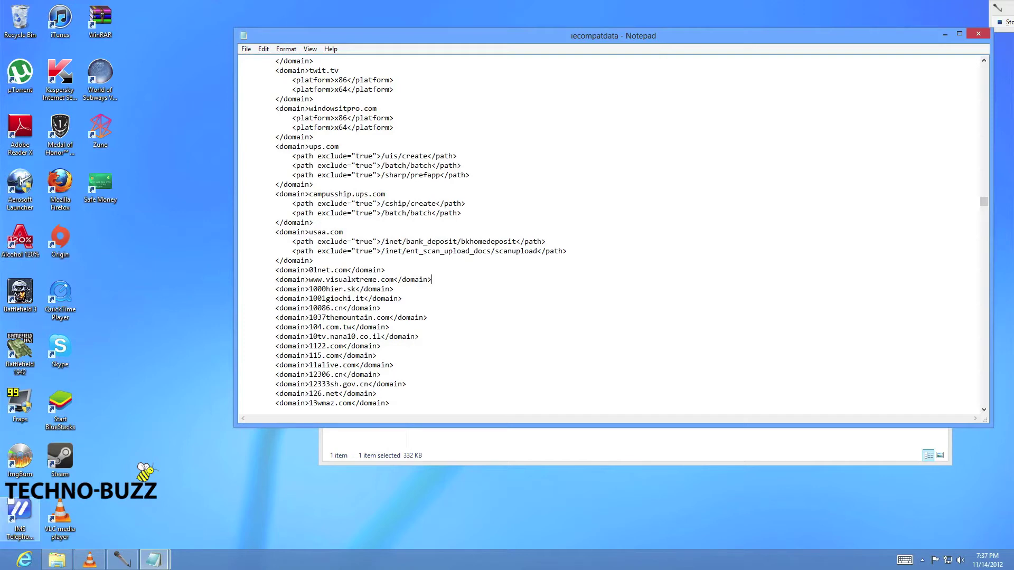
pyautogui.click(24, 559)
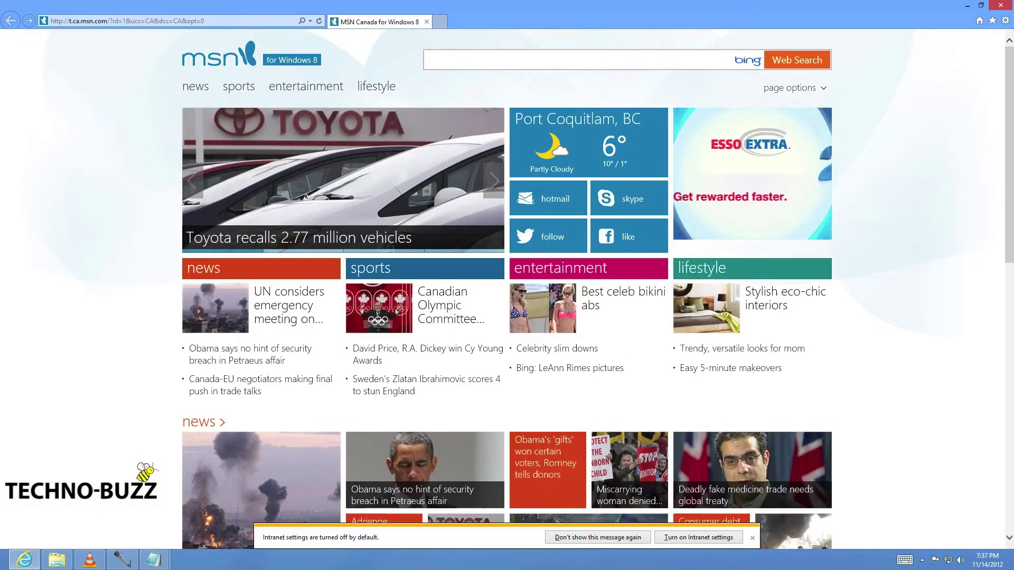
pyautogui.press('alt')
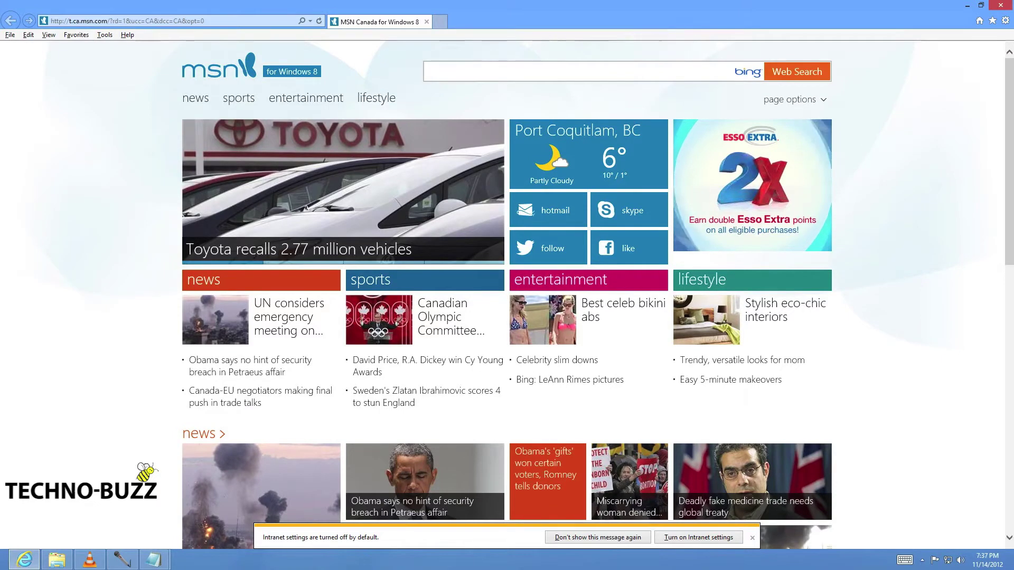
pyautogui.press('t')
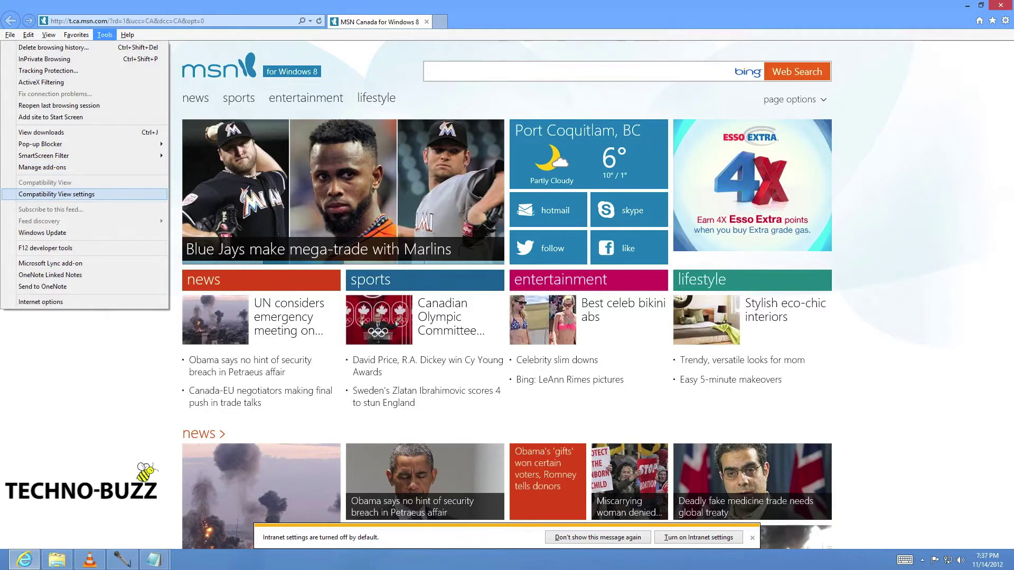
pyautogui.press('Return')
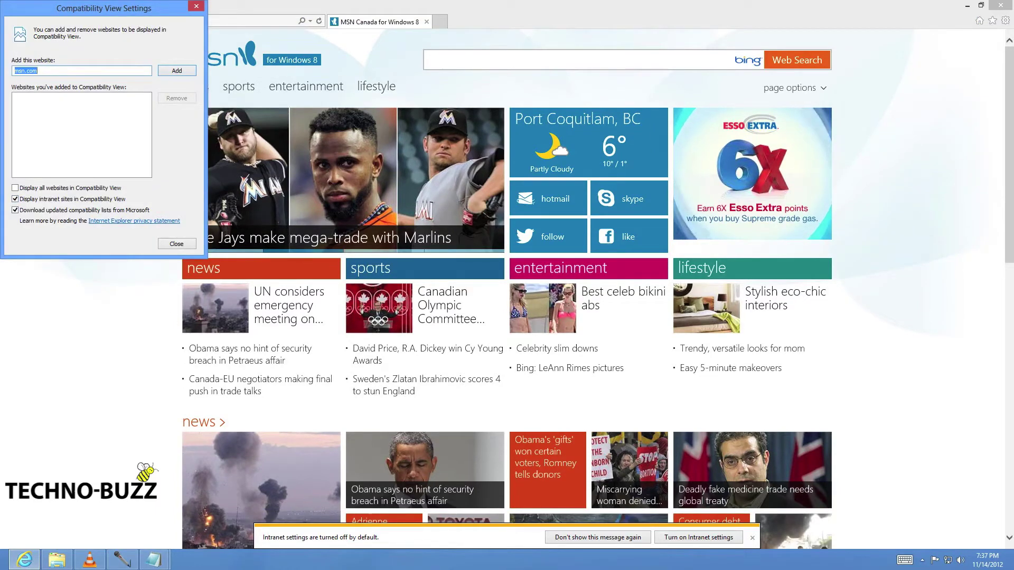
pyautogui.click(15, 209)
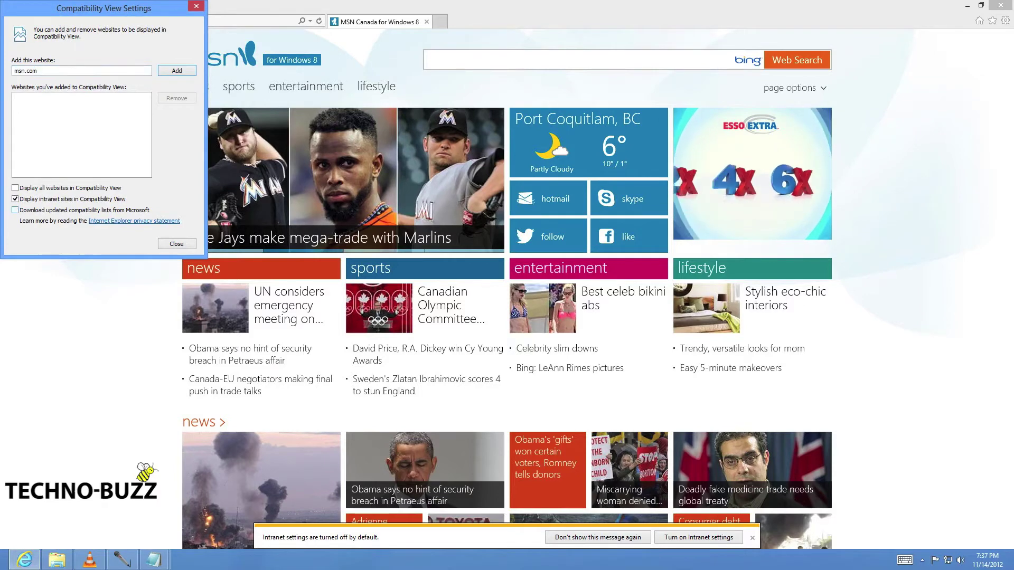
pyautogui.click(176, 243)
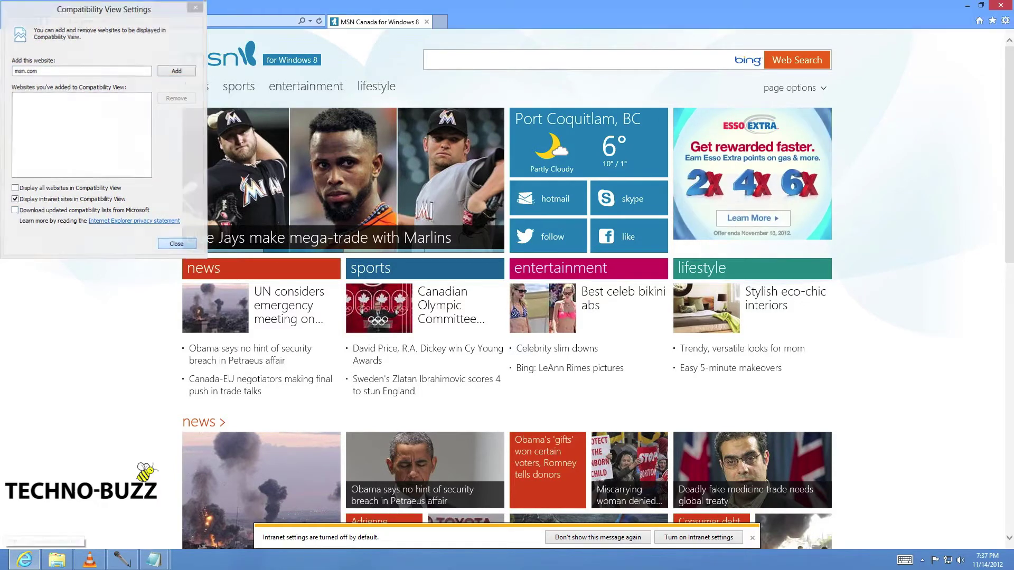
pyautogui.click(1000, 4)
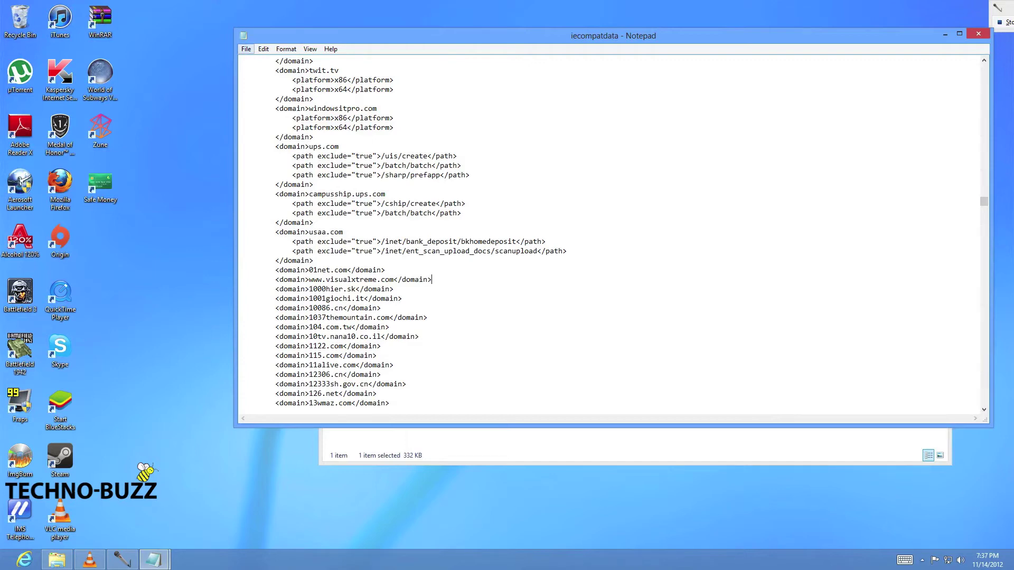
# - Save the edited iecompatdata file and close it
pyautogui.click(246, 48)
pyautogui.click(204, 84)
pyautogui.hotkey('alt', 'F4')
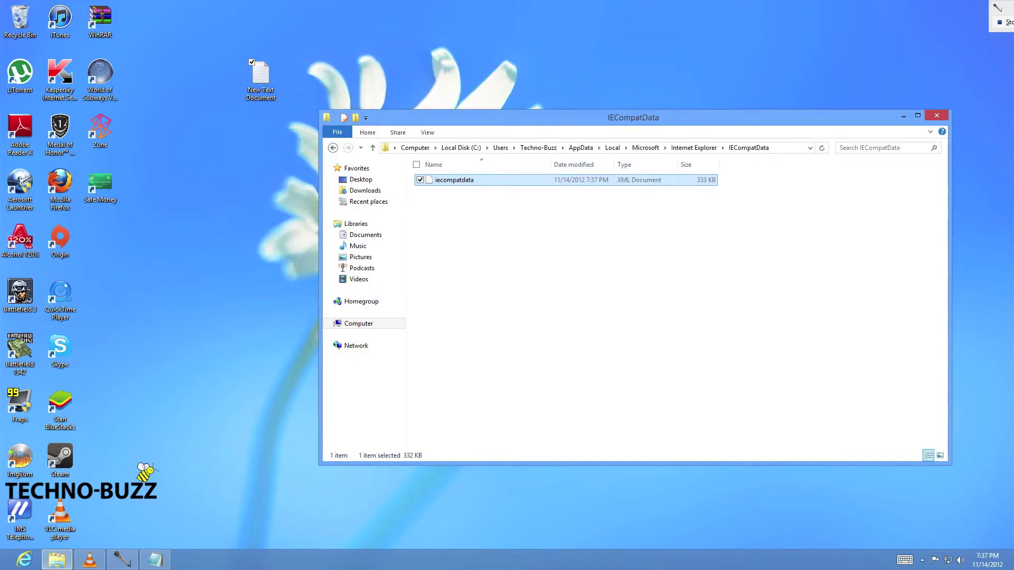
# - Open Internet Options from the Network and Internet category of Control Panel
pyautogui.press('super')
pyautogui.write('con')
pyautogui.press('Return')
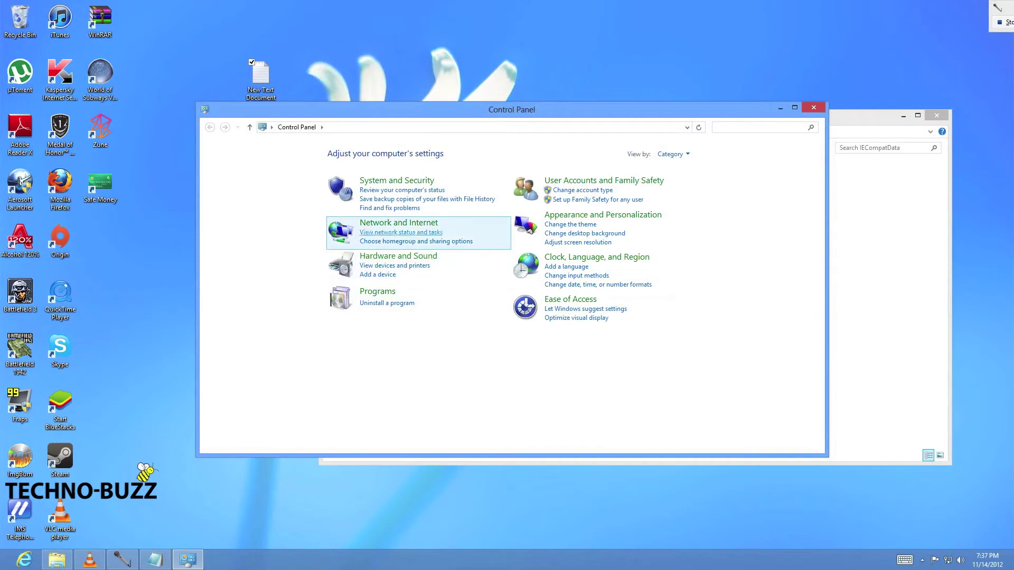
pyautogui.click(398, 222)
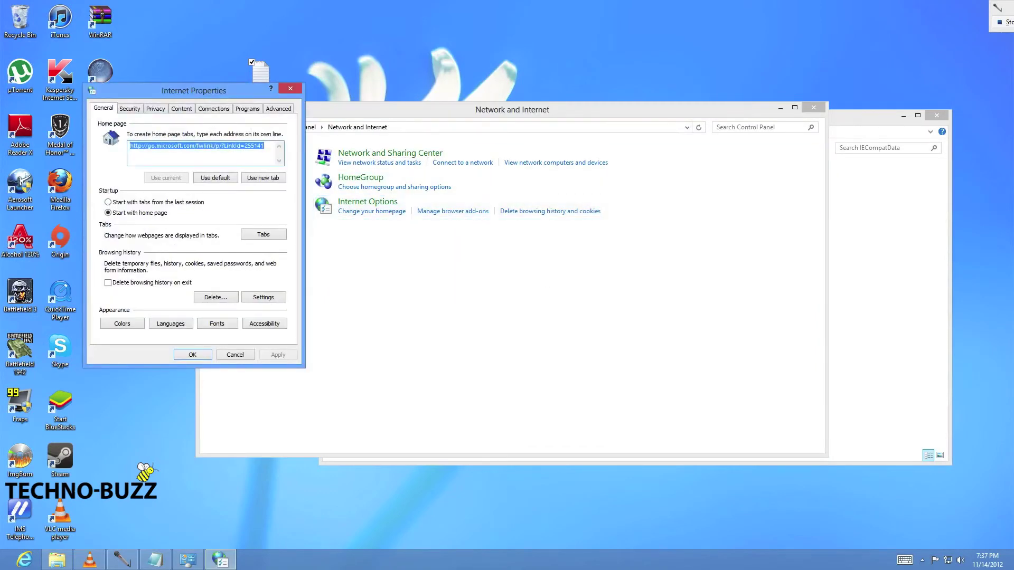
# - Delete the browsing history with all data categories and Preserve Favorites website data enabled, and close Internet Properties
pyautogui.hotkey('alt', 'd')
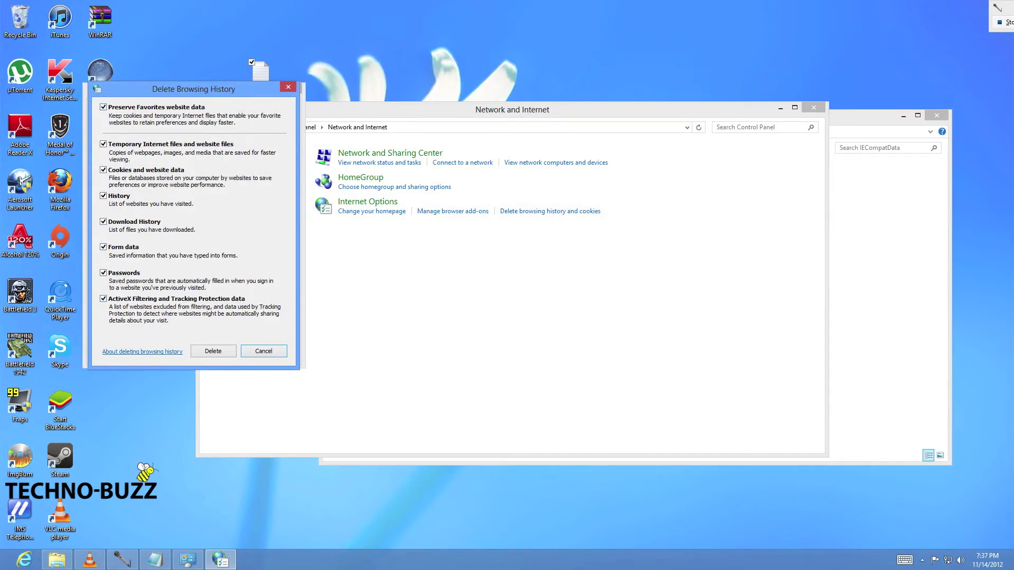
pyautogui.hotkey('alt', 'd')
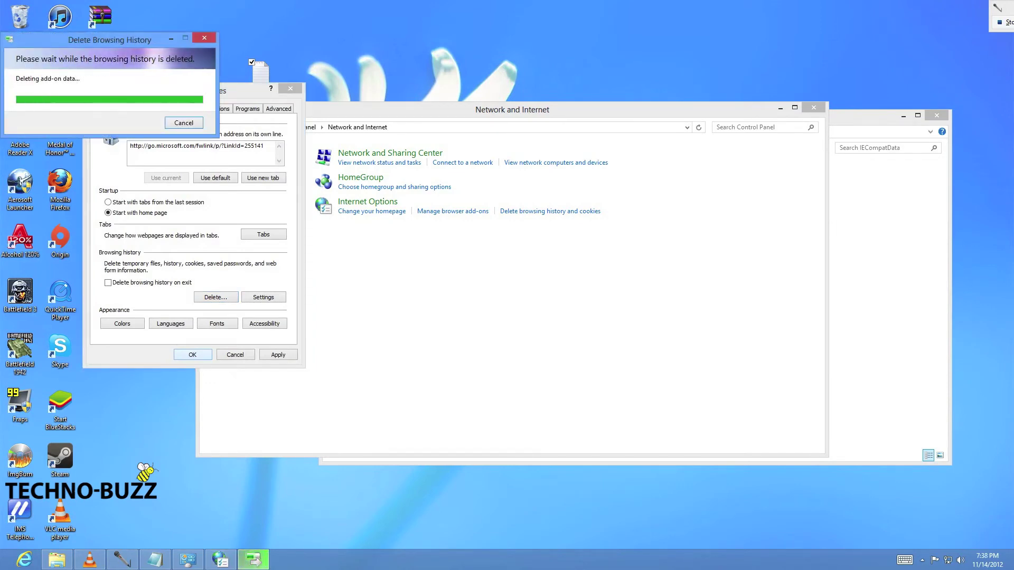
pyautogui.press('Escape')
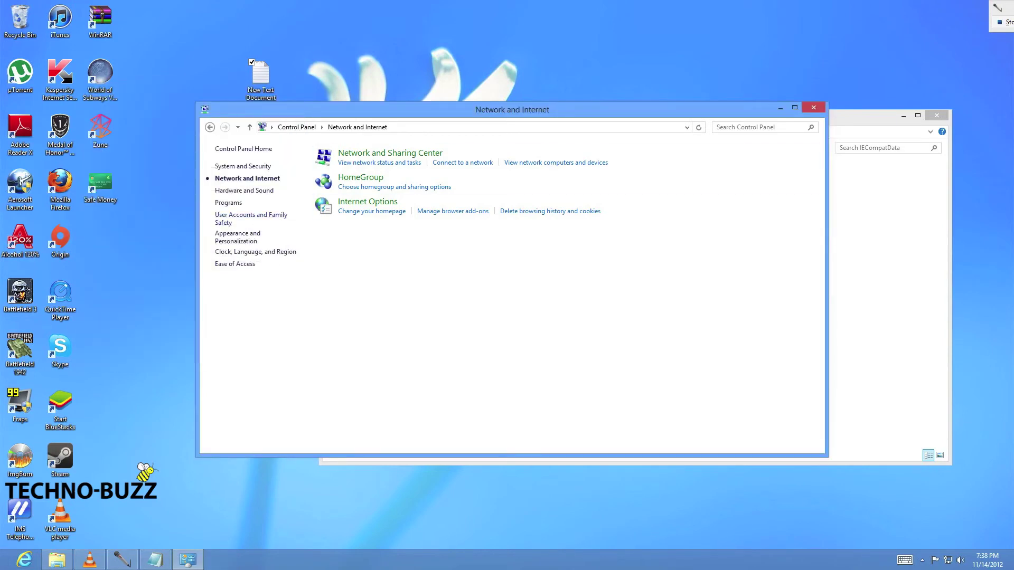
pyautogui.doubleClick(260, 79)
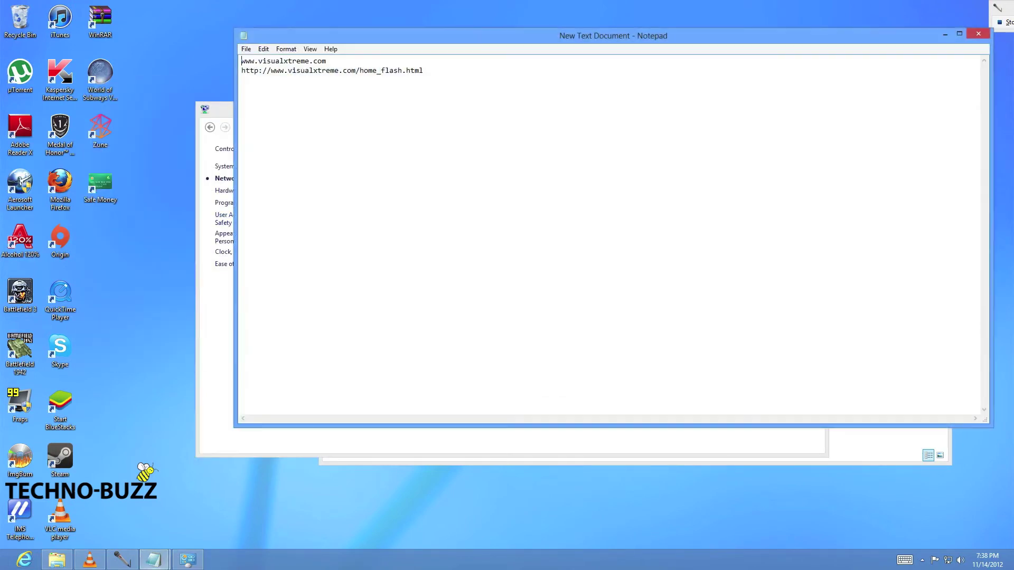
pyautogui.moveTo(423, 70); pyautogui.dragTo(241, 70)
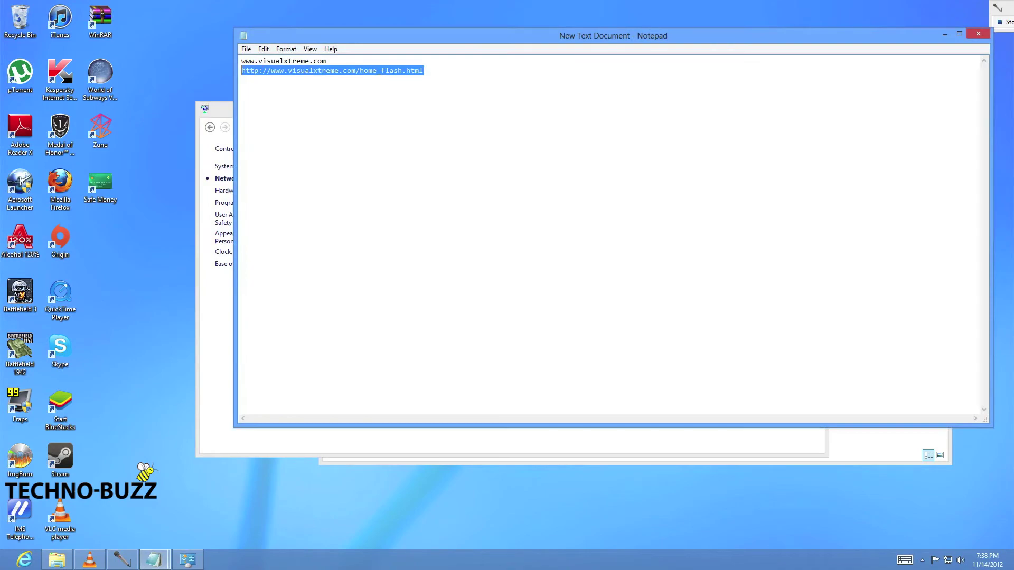
pyautogui.press('super+Down')
pyautogui.press('super')
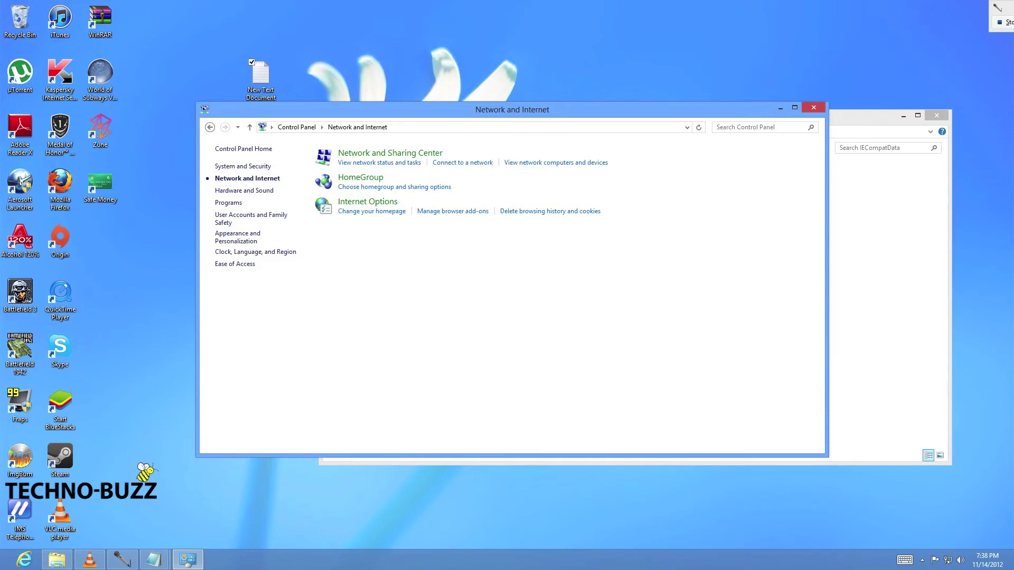
# - Minimize Control Panel and reopen iecompatdata from the IECompatData folder with Notepad
pyautogui.click(780, 107)
pyautogui.rightClick(479, 182)
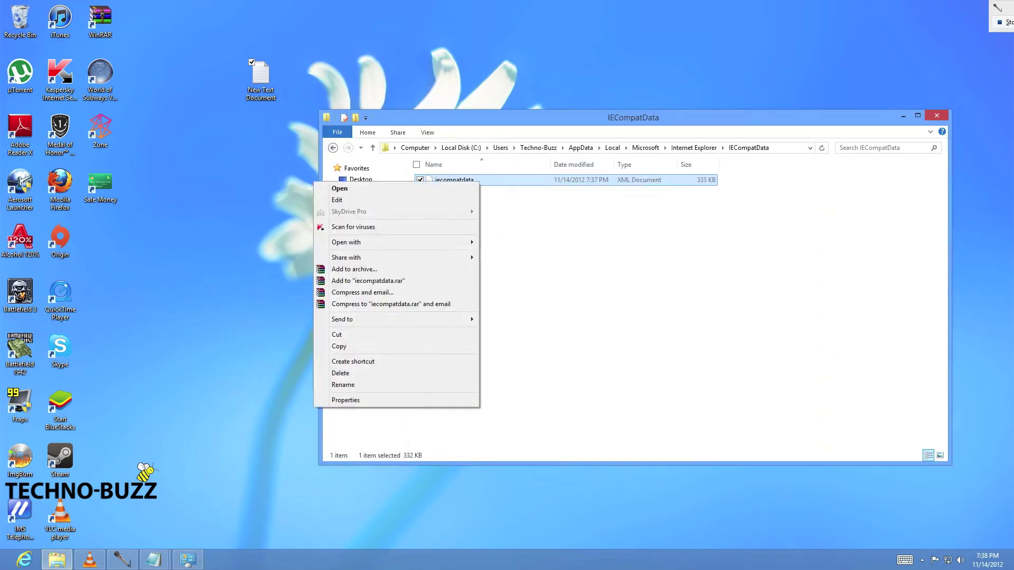
pyautogui.moveTo(395, 257)
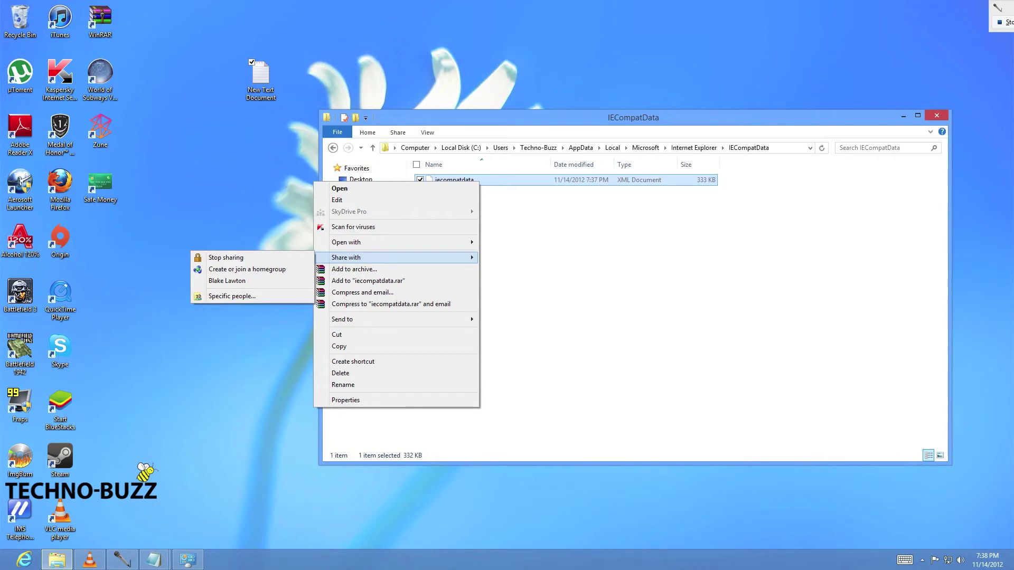
pyautogui.moveTo(345, 241)
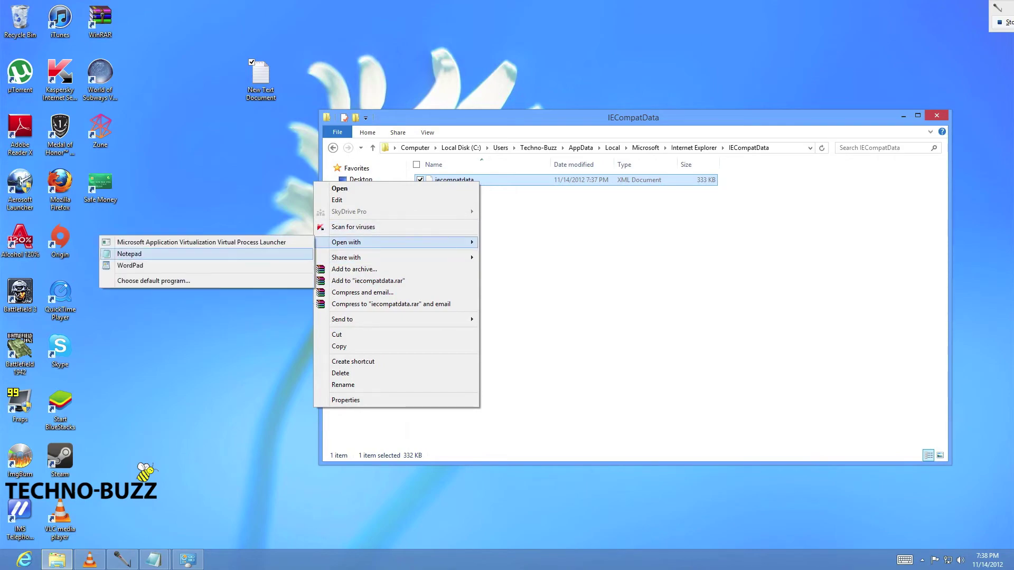
pyautogui.click(129, 253)
pyautogui.scroll(-20, 612, 233)
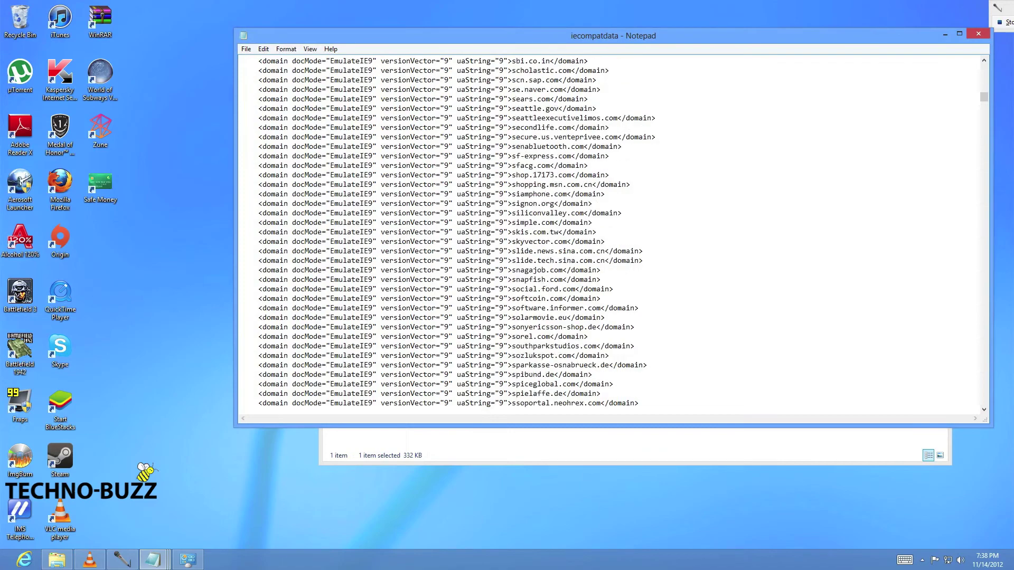
pyautogui.scroll(-20, 613, 232)
pyautogui.moveTo(983, 119); pyautogui.dragTo(983, 206)
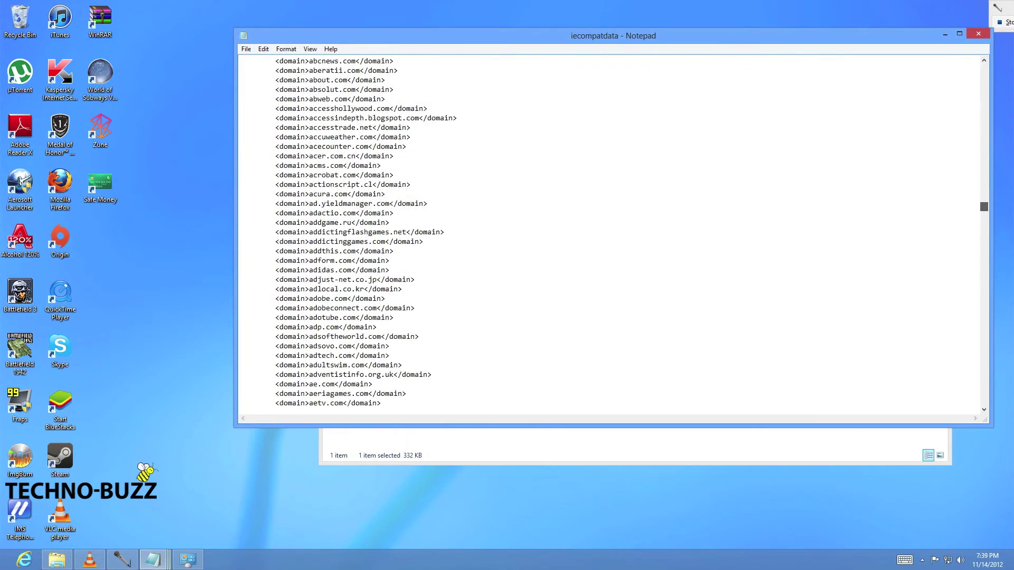
pyautogui.scroll(5, 613, 232)
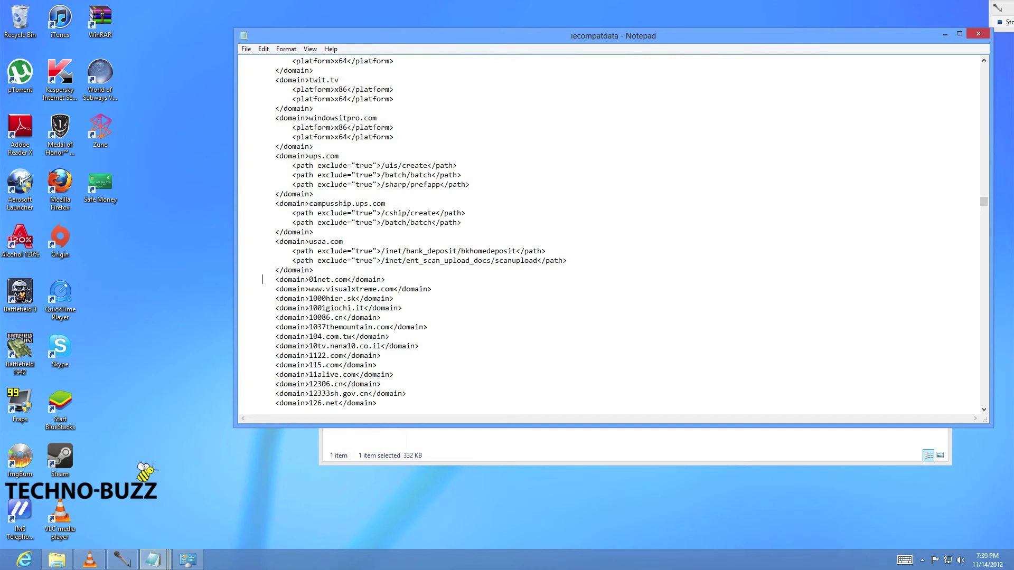
pyautogui.moveTo(275, 279); pyautogui.dragTo(254, 289)
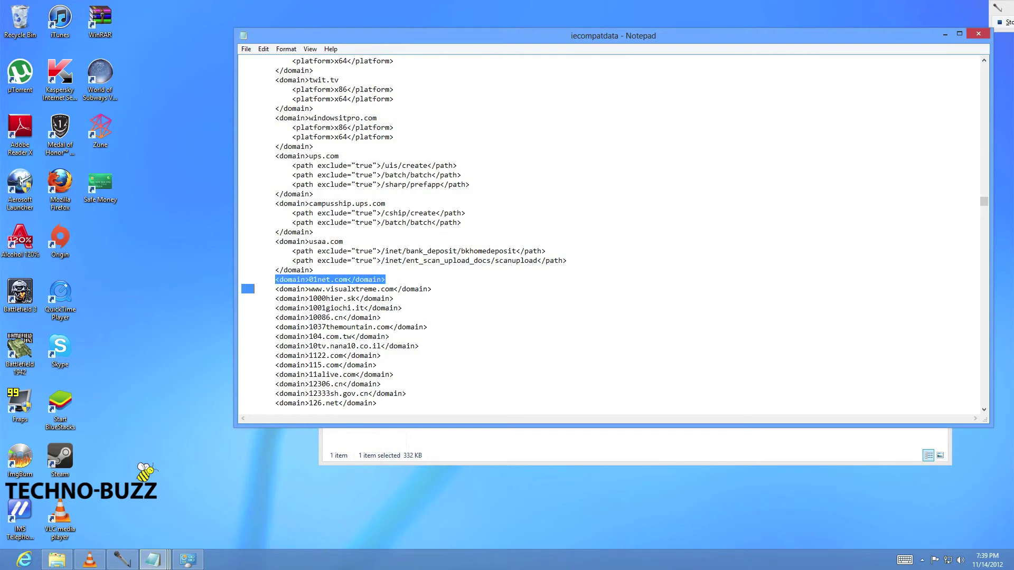
pyautogui.click(258, 280)
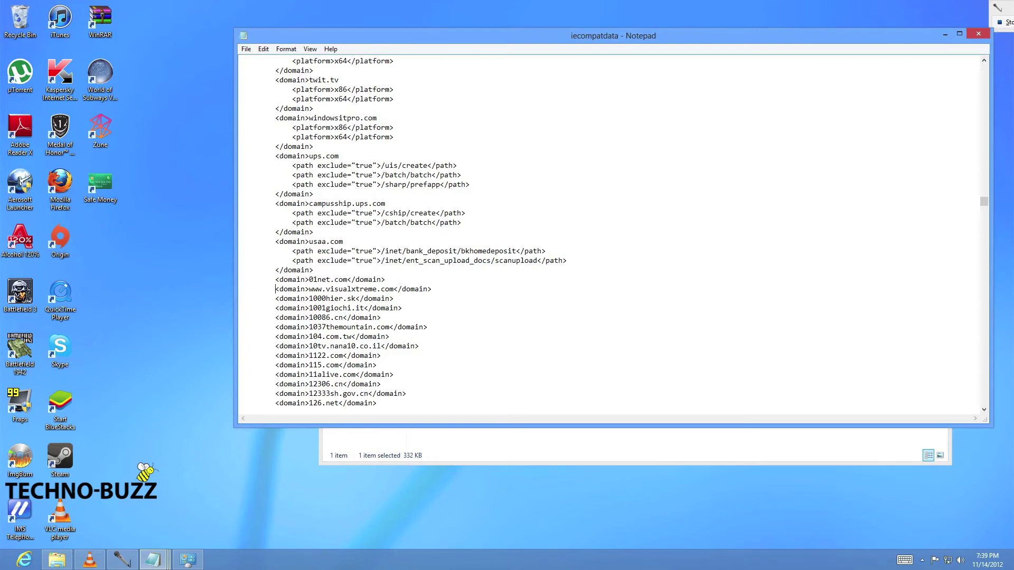
pyautogui.moveTo(275, 289); pyautogui.dragTo(246, 298)
pyautogui.click(254, 298)
pyautogui.scroll(-3, 612, 233)
pyautogui.click(370, 203)
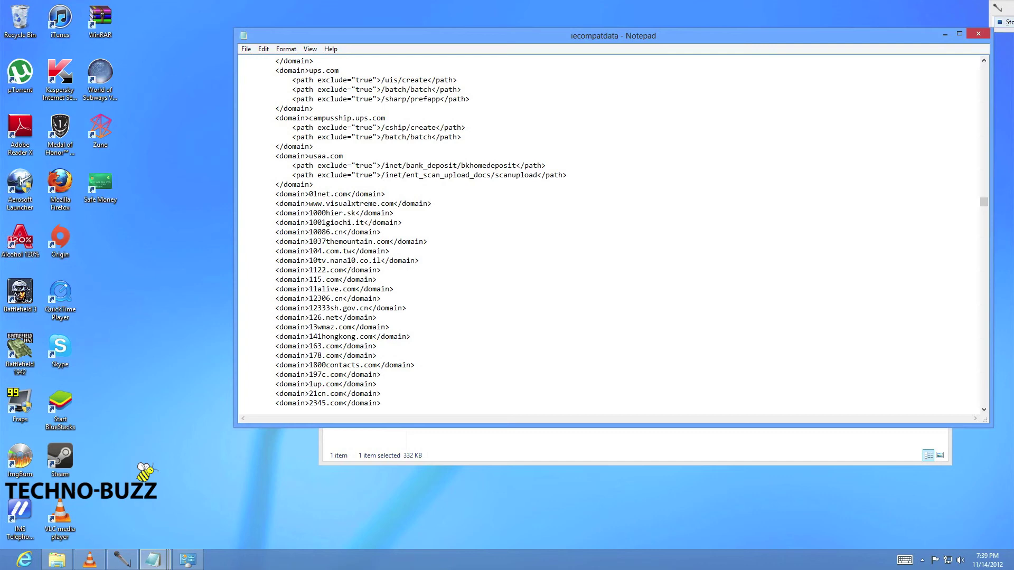
pyautogui.click(978, 34)
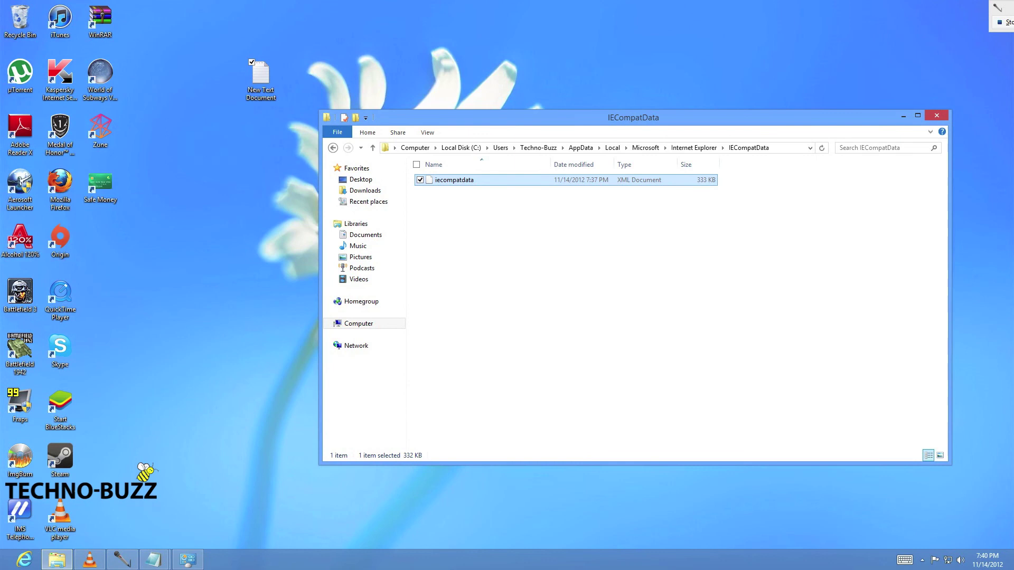